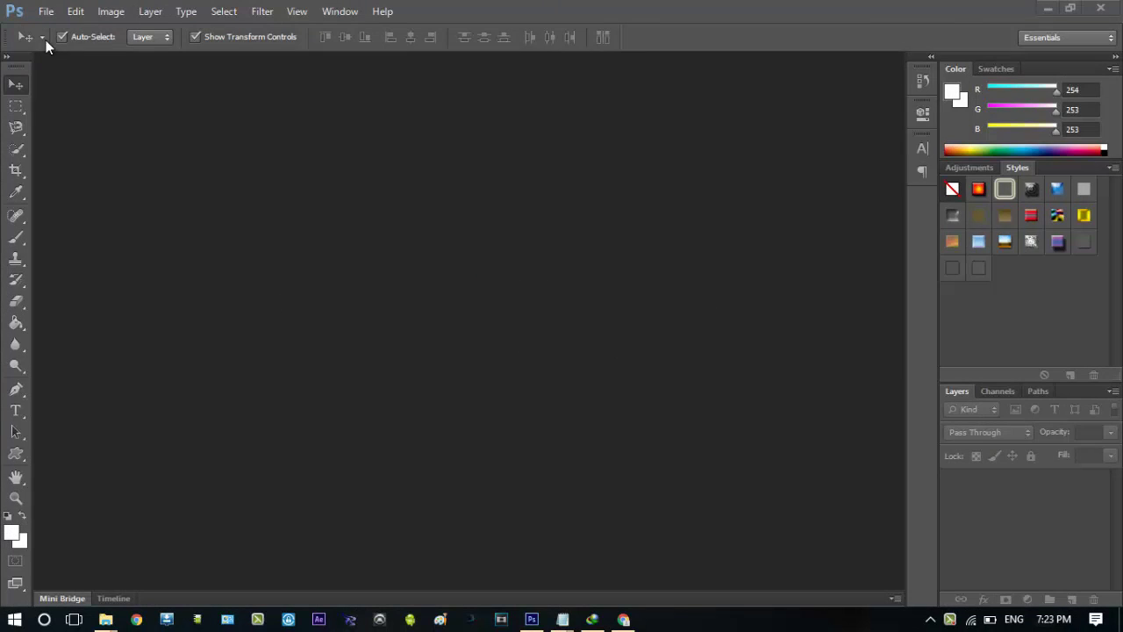
Open the squirrel photo animal-927904_960_720.jpg from the banners folder
click(46, 11)
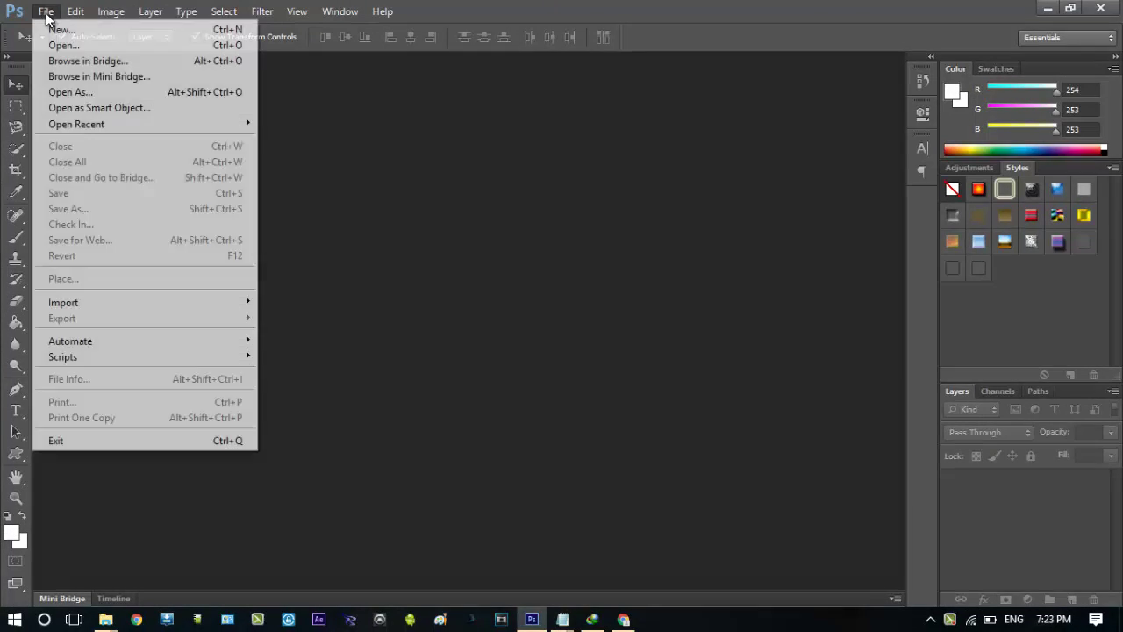
click(61, 42)
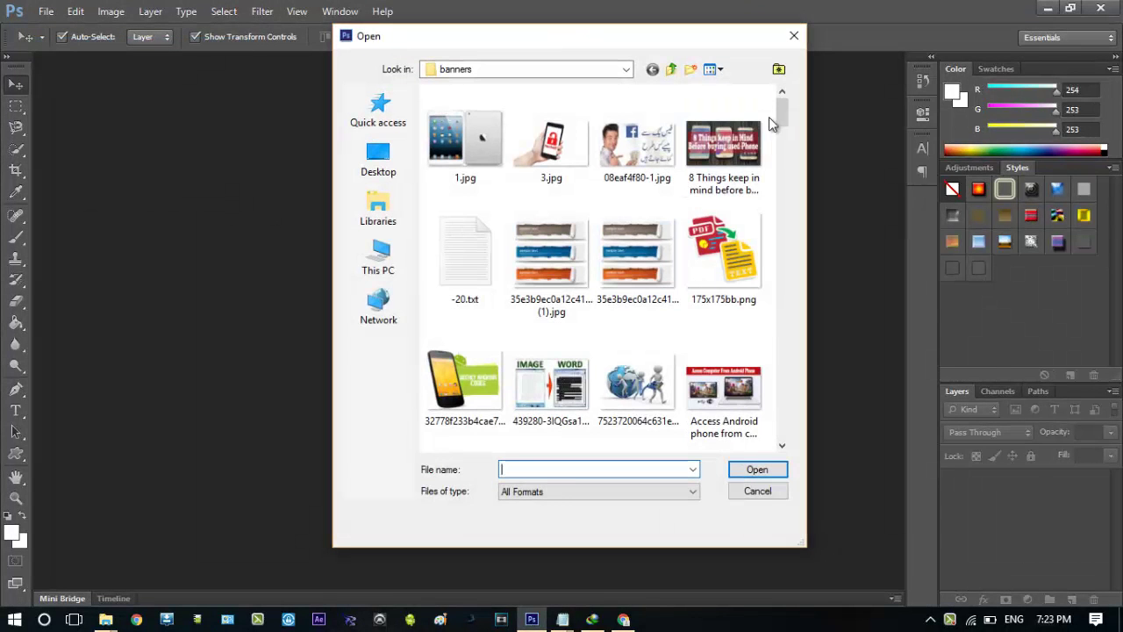
drag(781, 113, 783, 138)
double_click(727, 186)
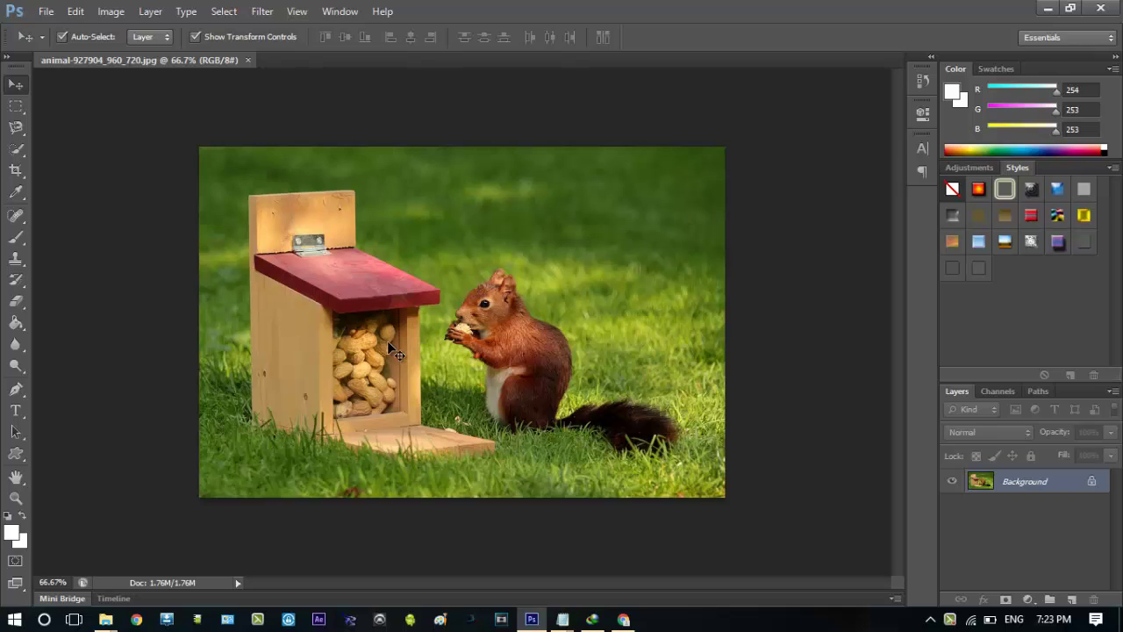
click(16, 107)
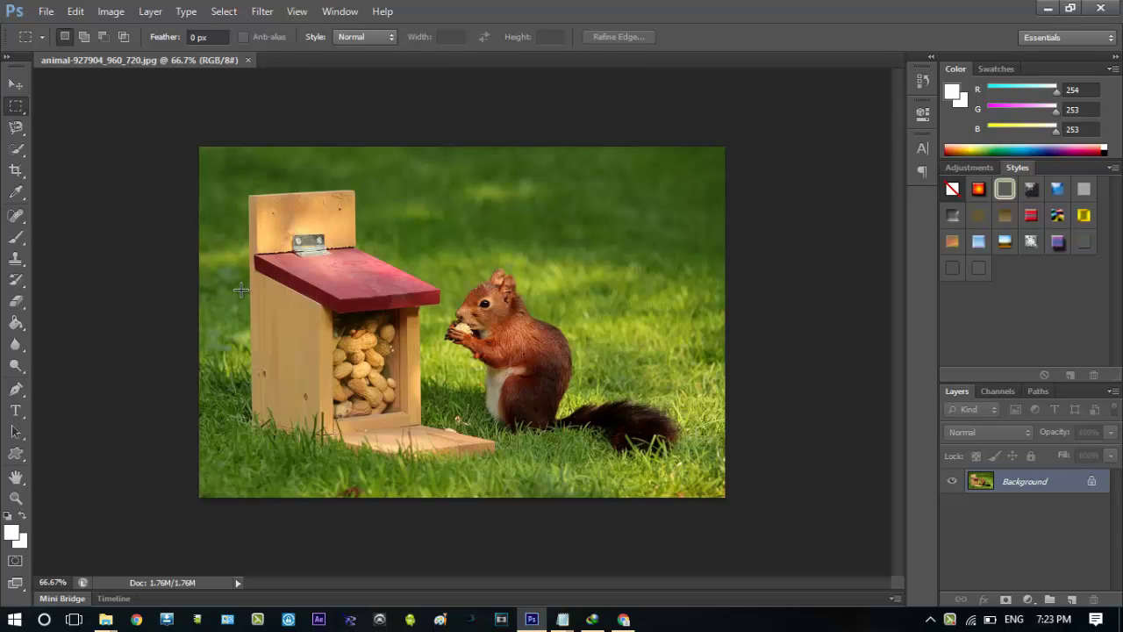
Select a rectangle around the feeder base and squirrel and add a new Layer 1
drag(240, 298, 689, 467)
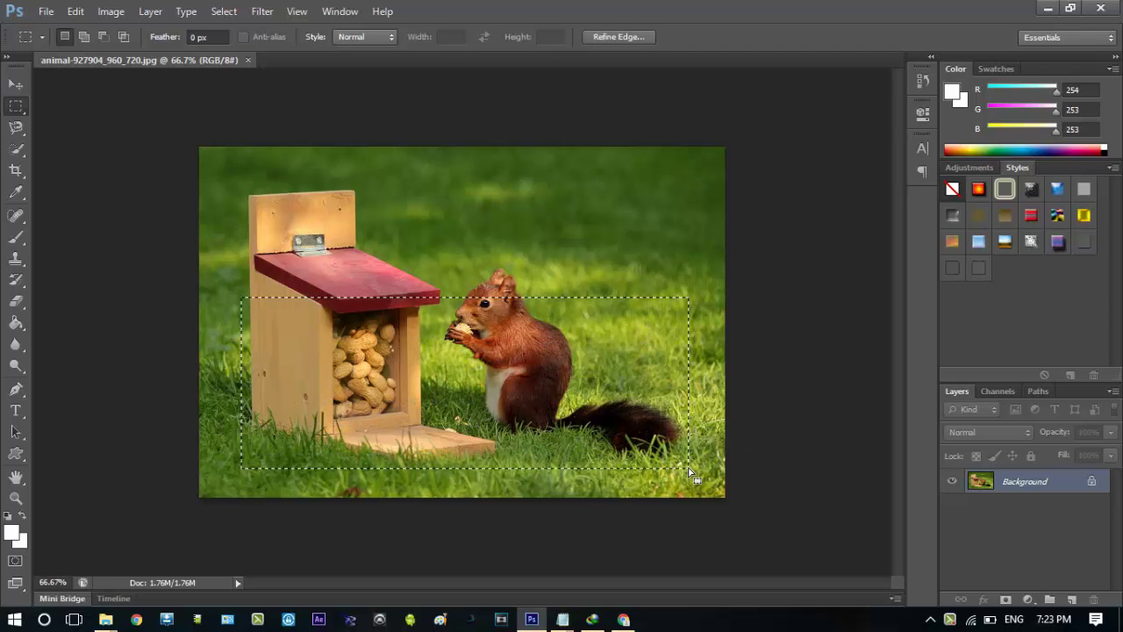
click(150, 11)
click(345, 29)
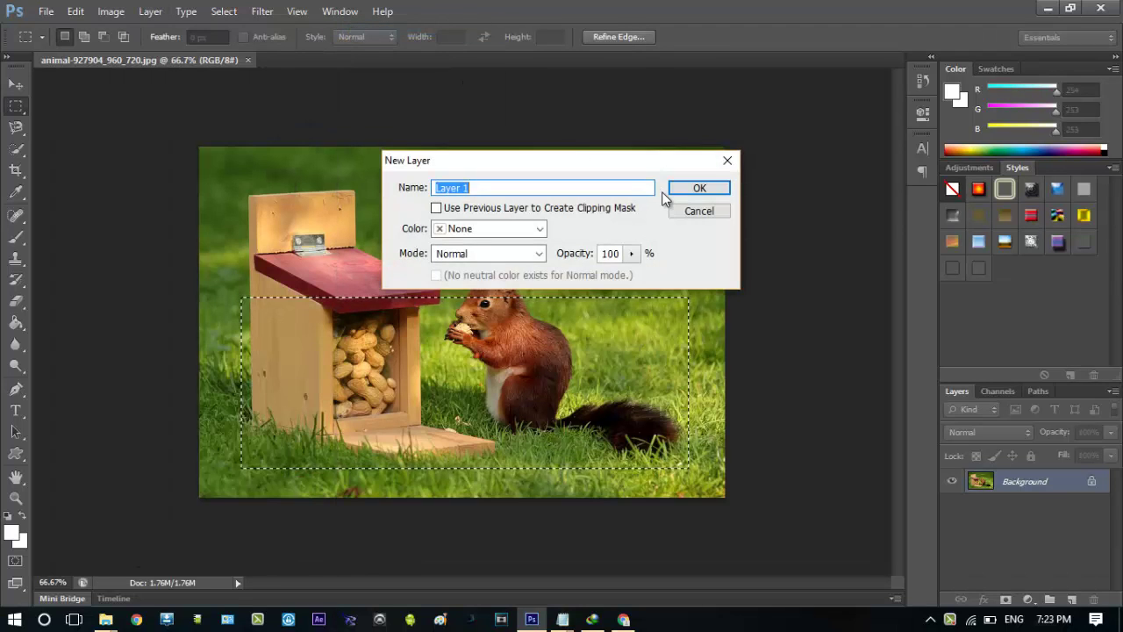
click(692, 185)
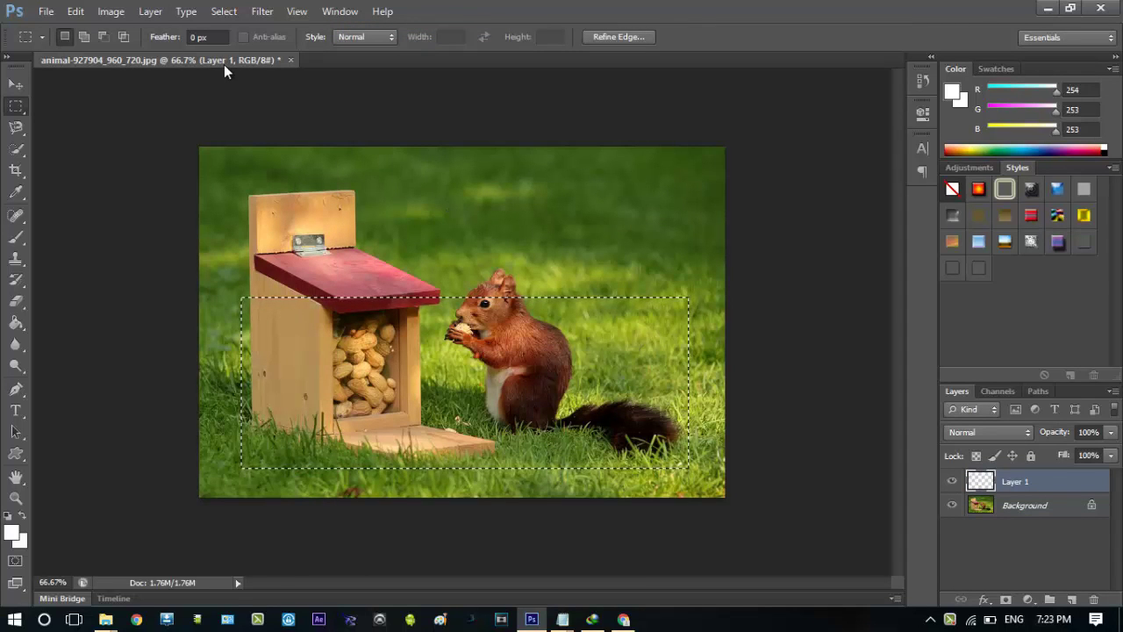
Stroke the selection 10 px white, positioned inside
click(76, 11)
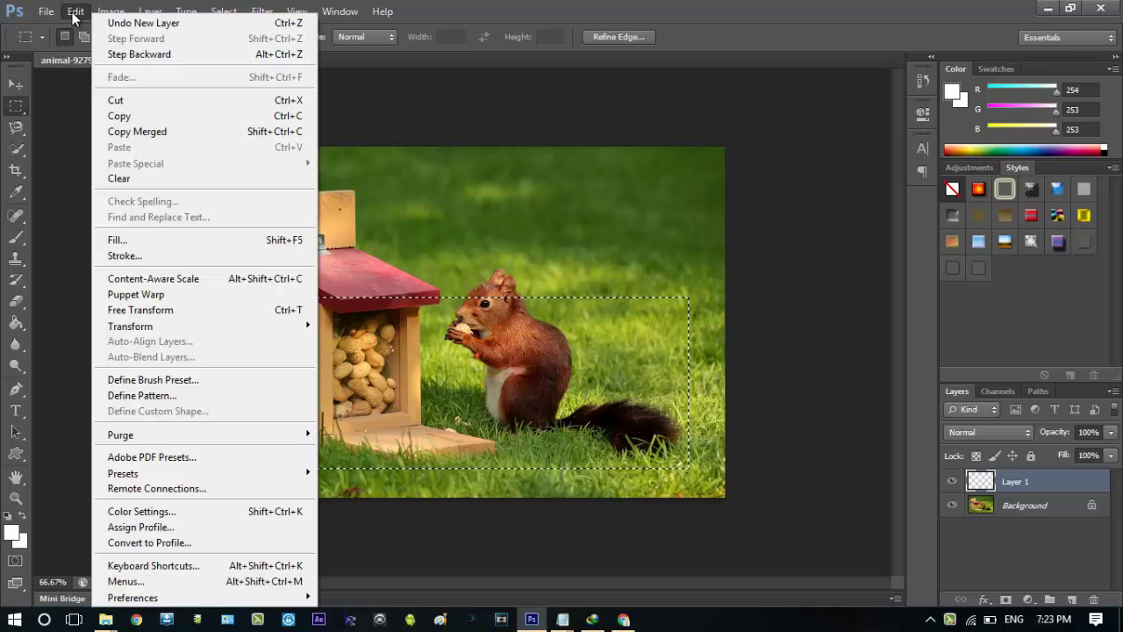
click(159, 255)
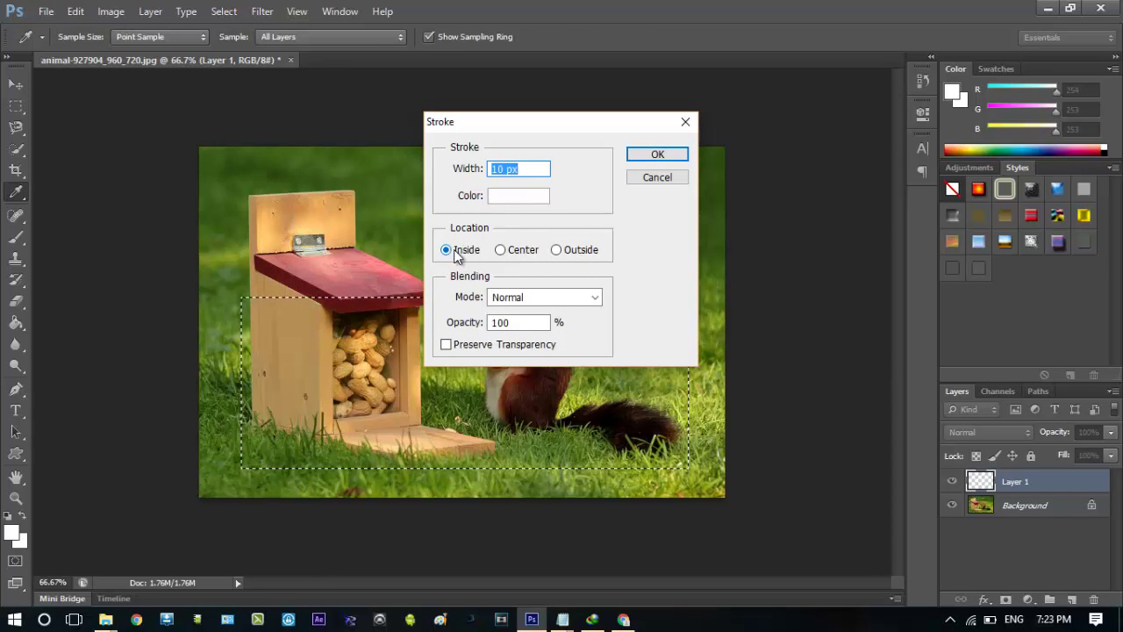
click(645, 154)
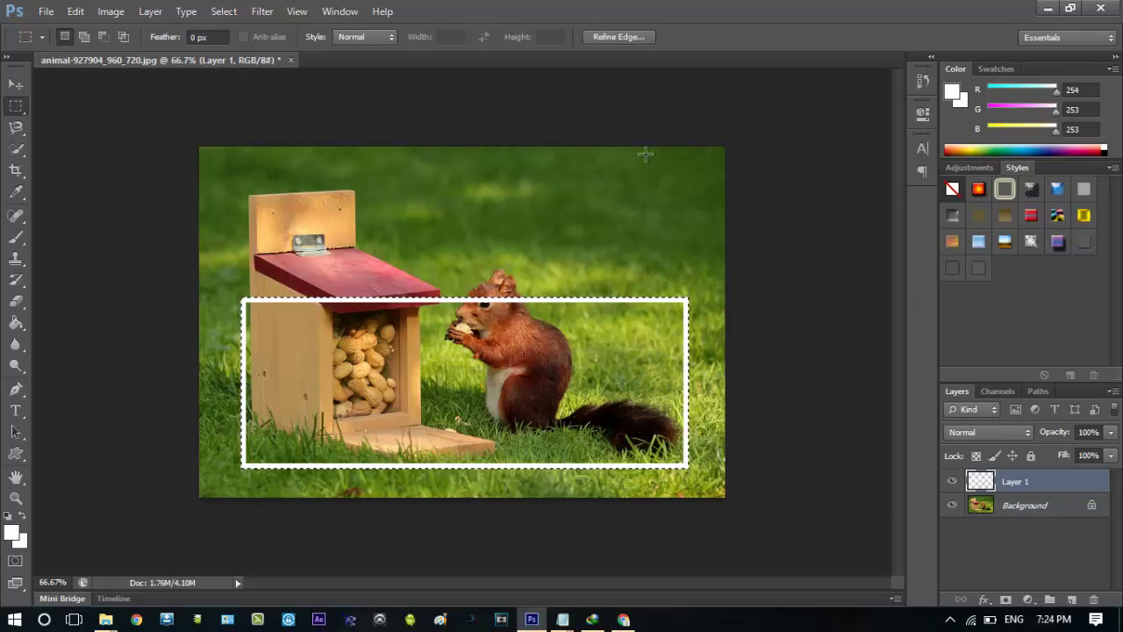
Free-transform the frame, lowering its top edge to about 88.5% of its height
click(76, 11)
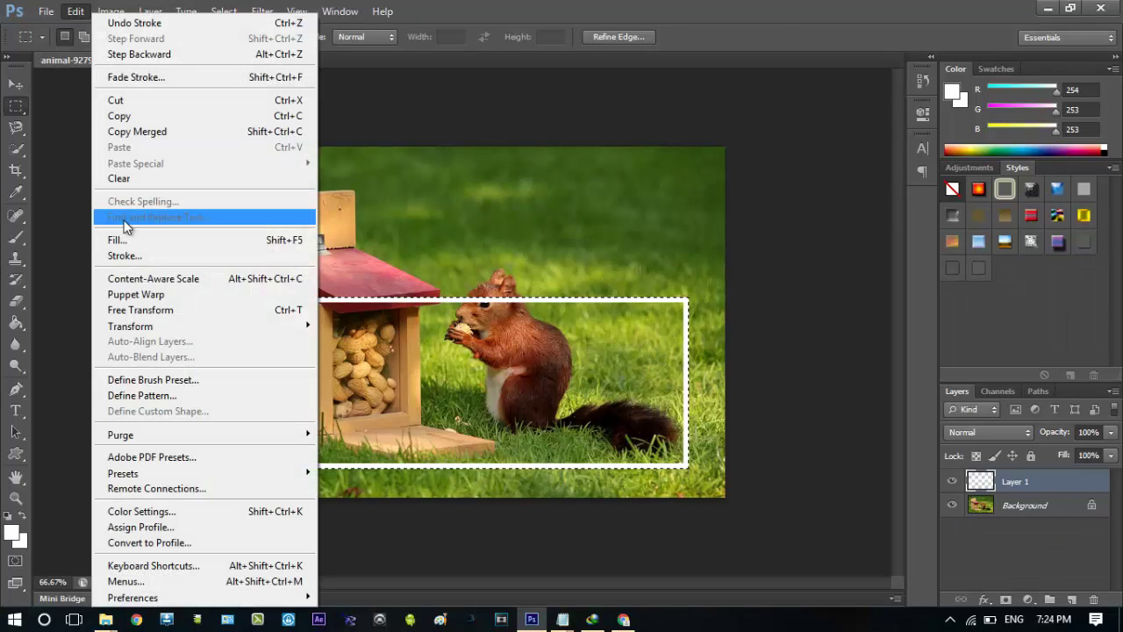
click(152, 314)
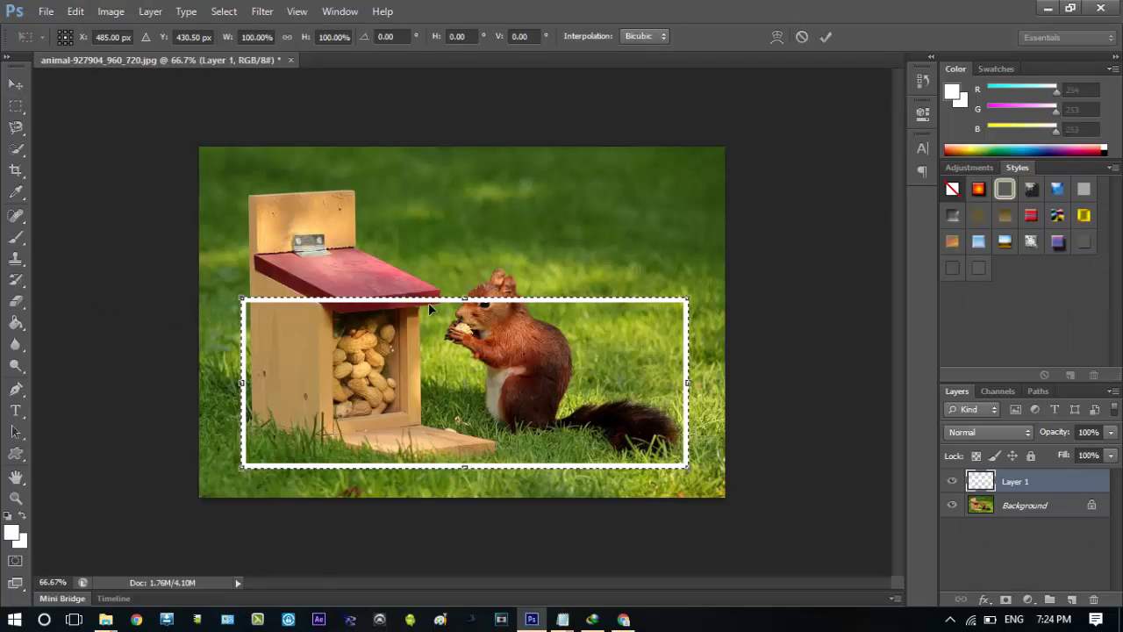
drag(464, 298, 464, 319)
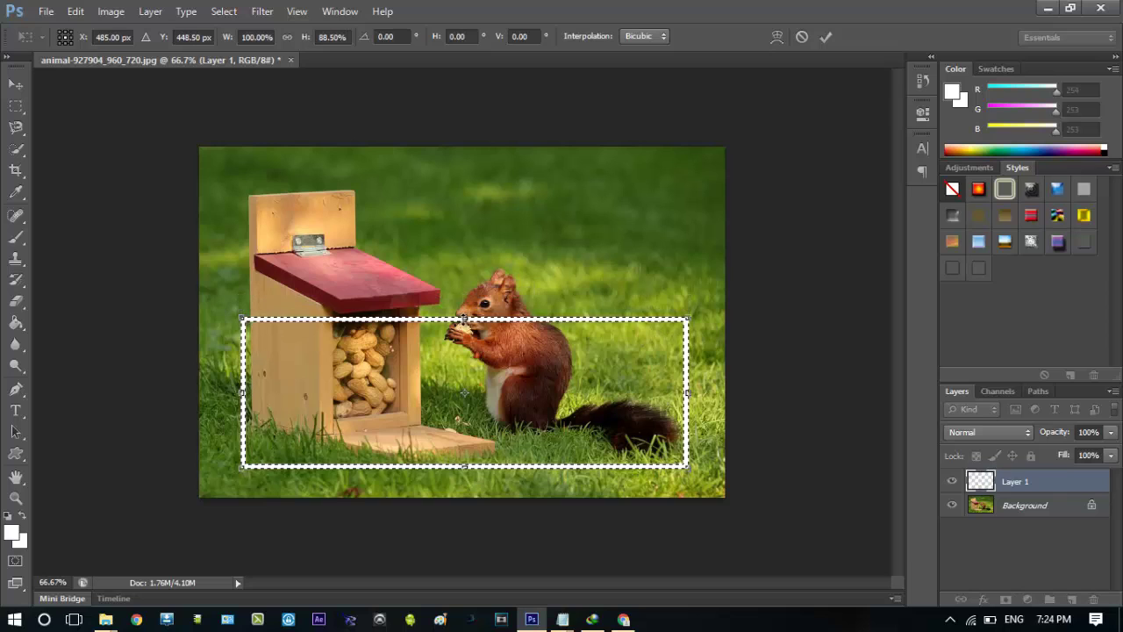
click(822, 42)
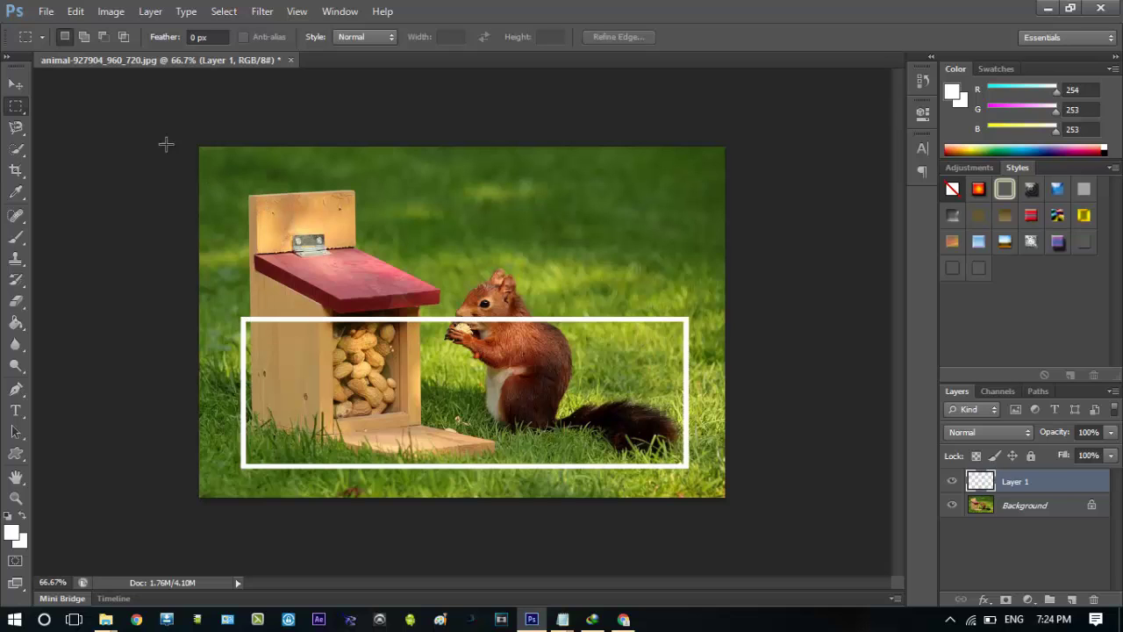
Distort the frame into a trapezoid by pulling its top-left corner inward
click(75, 11)
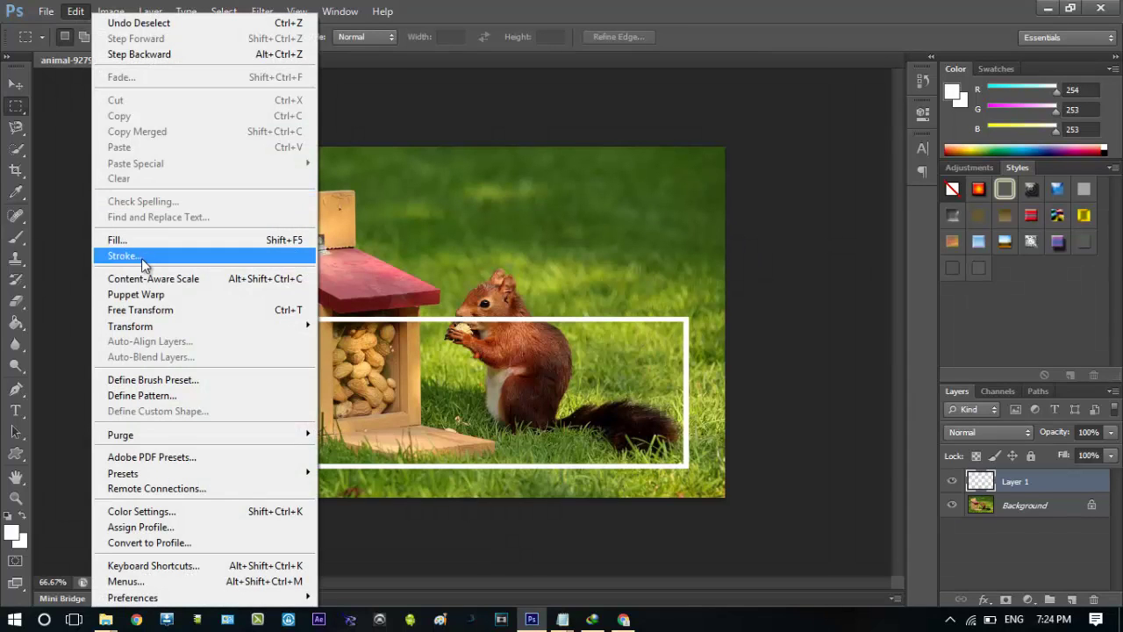
mouse_move(129, 325)
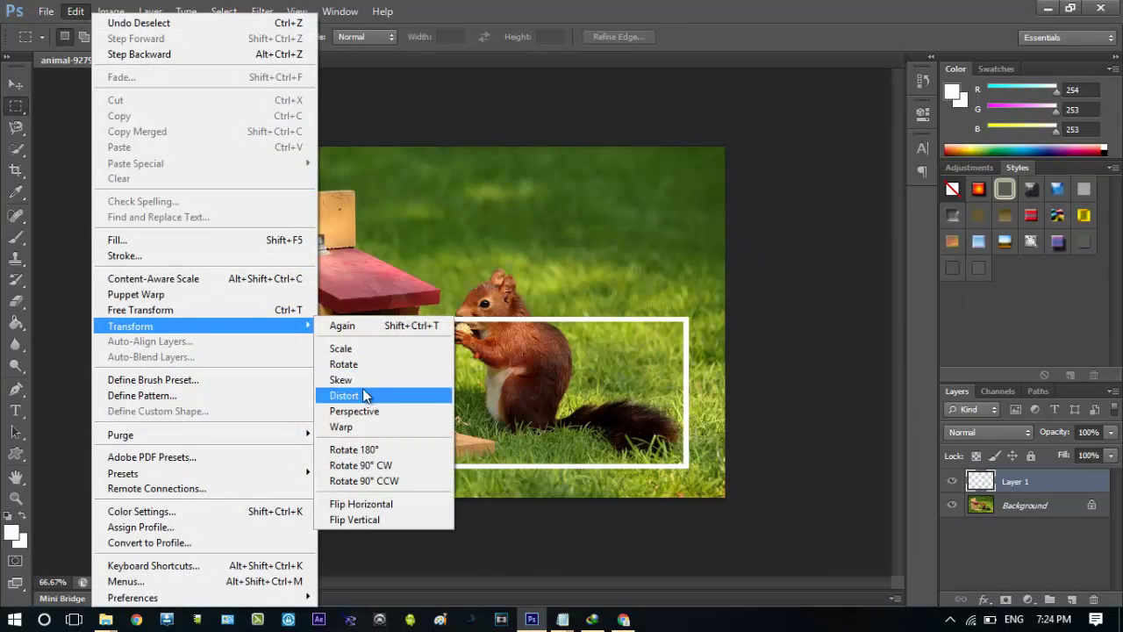
click(360, 409)
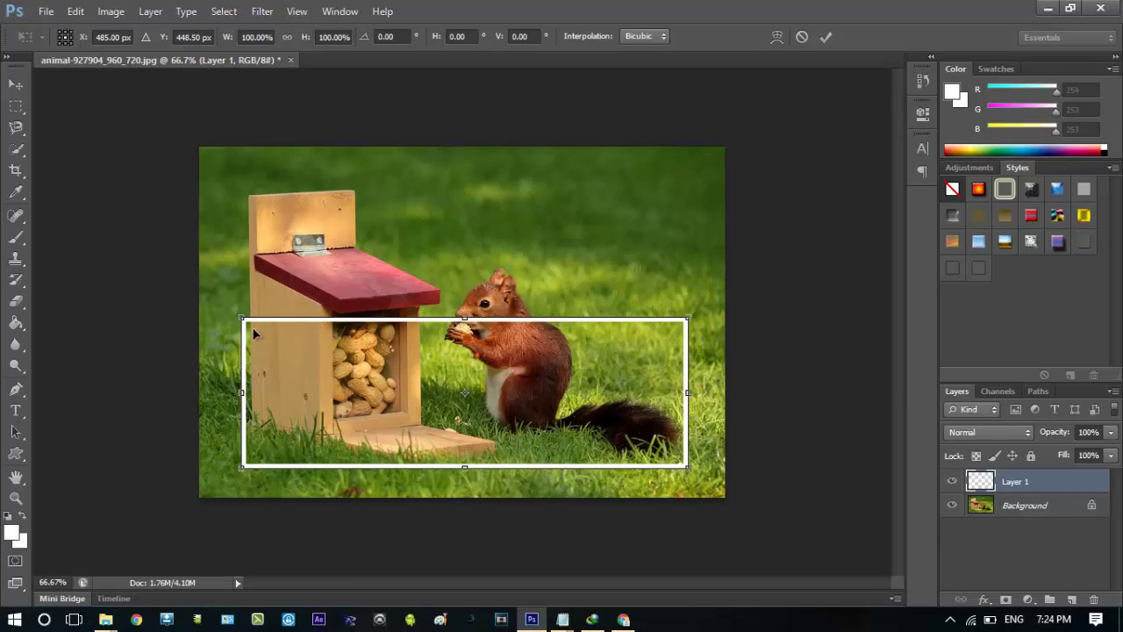
drag(242, 319, 270, 329)
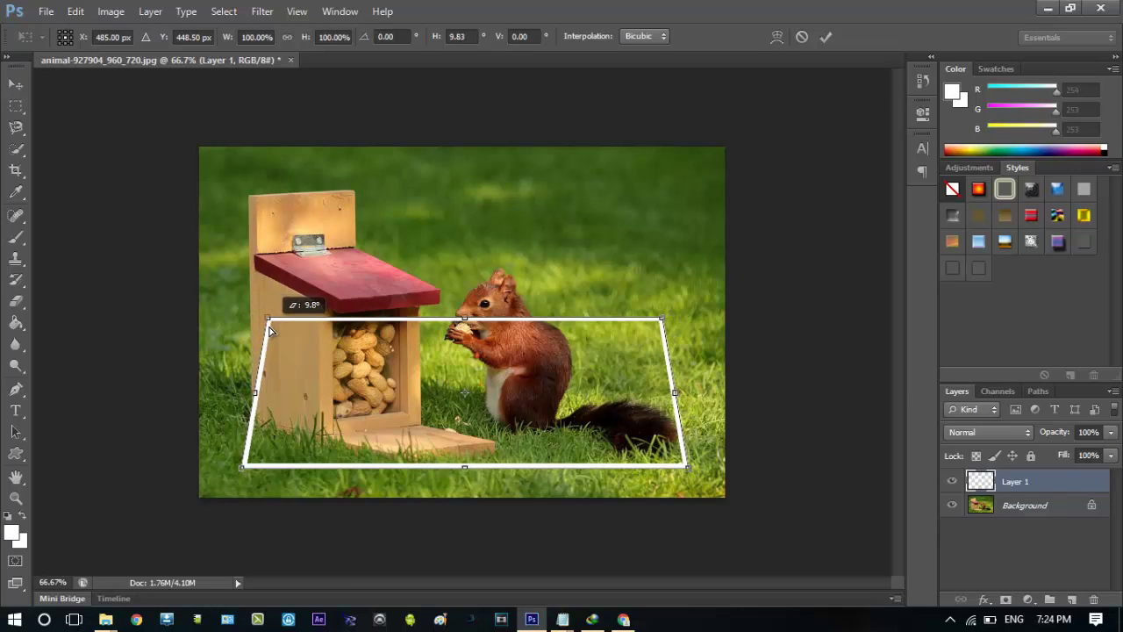
drag(270, 329, 267, 330)
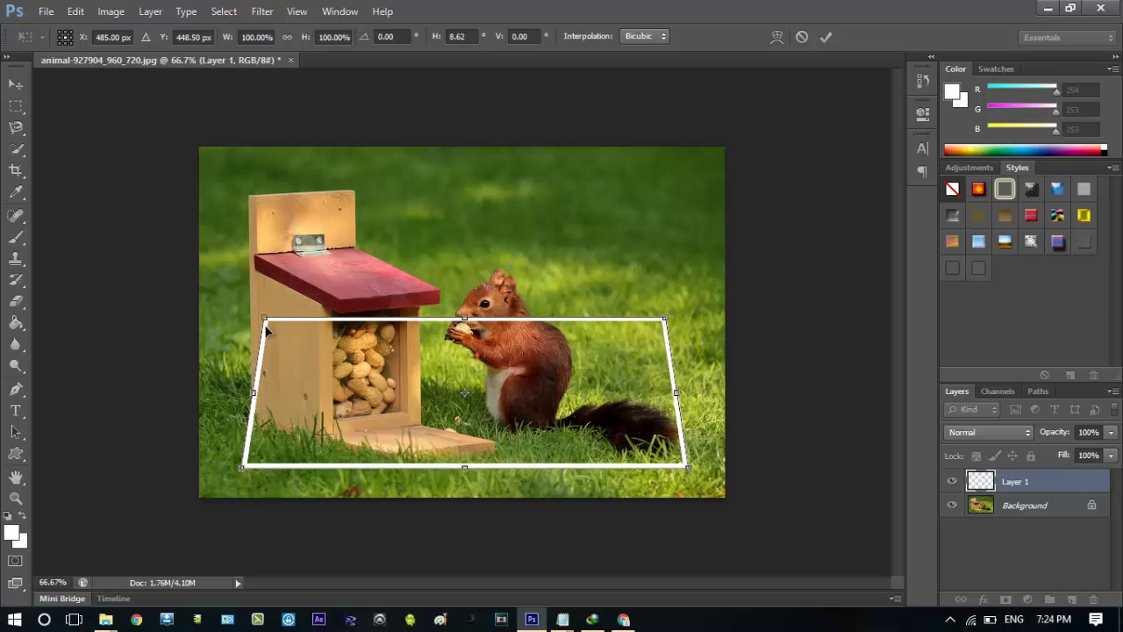
click(825, 37)
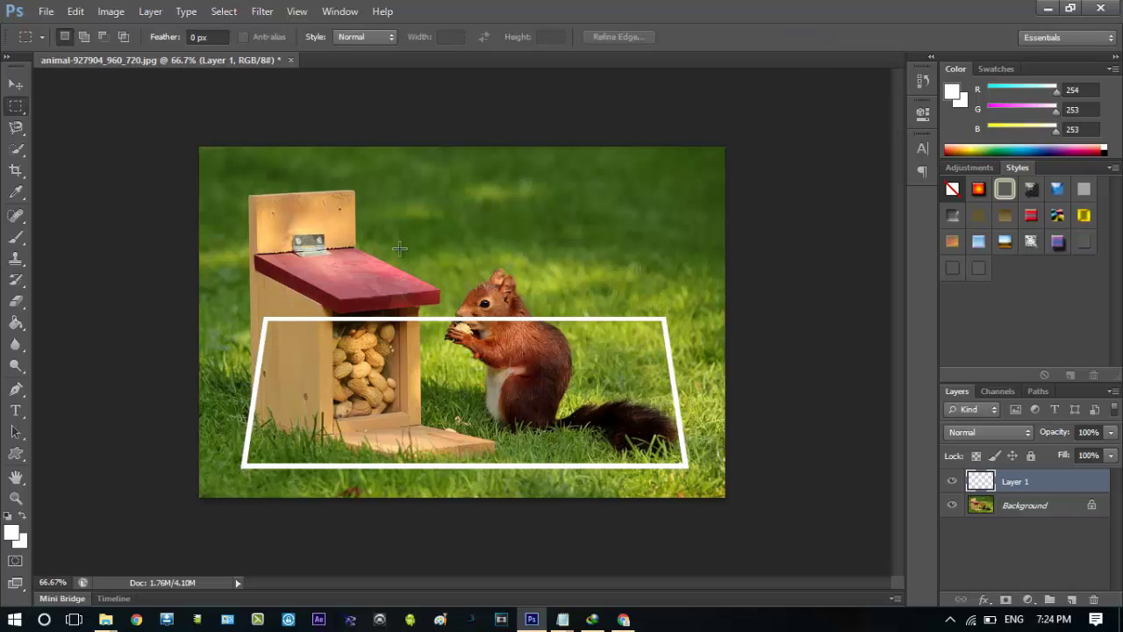
click(75, 11)
mouse_move(130, 326)
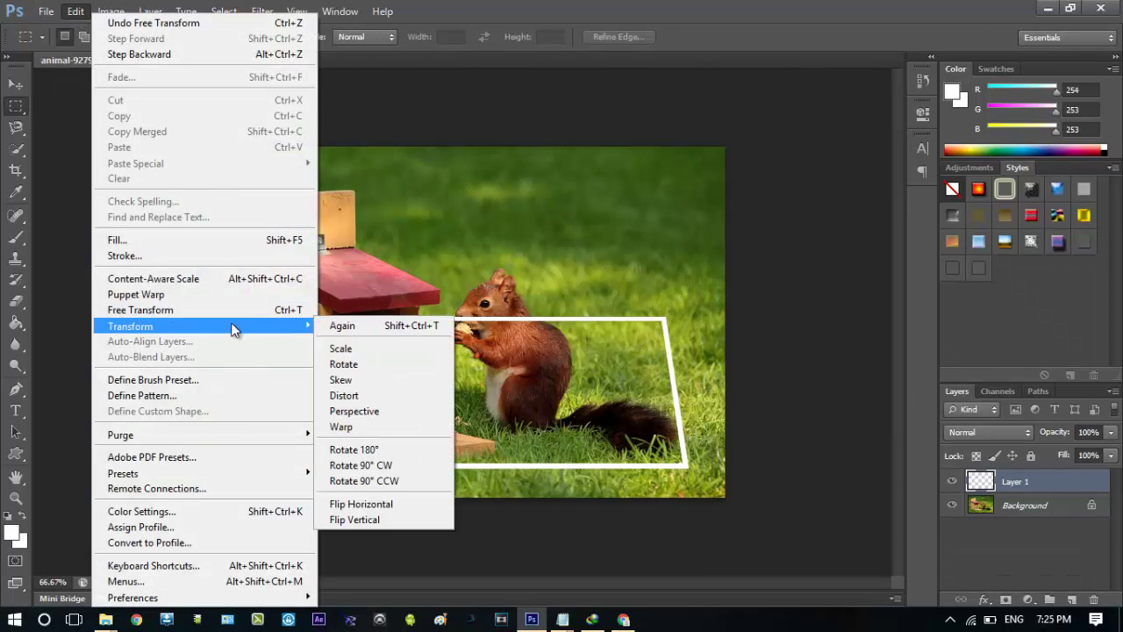
Warp the frame, pulling all four corners outward so the sides bow
click(351, 427)
drag(241, 319, 215, 296)
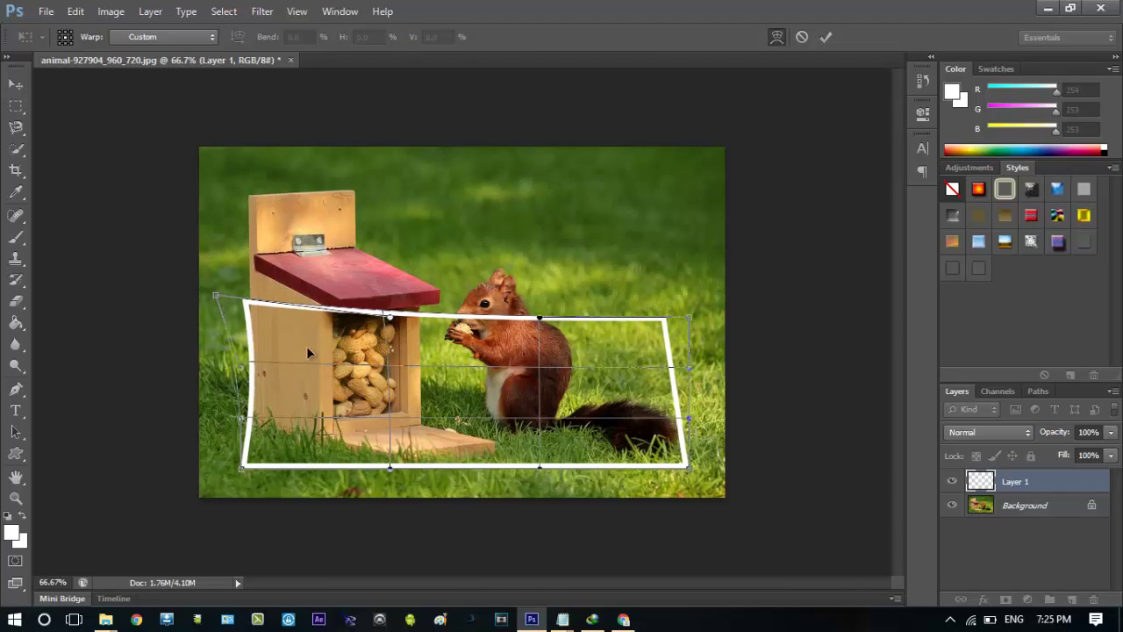
drag(688, 322, 711, 298)
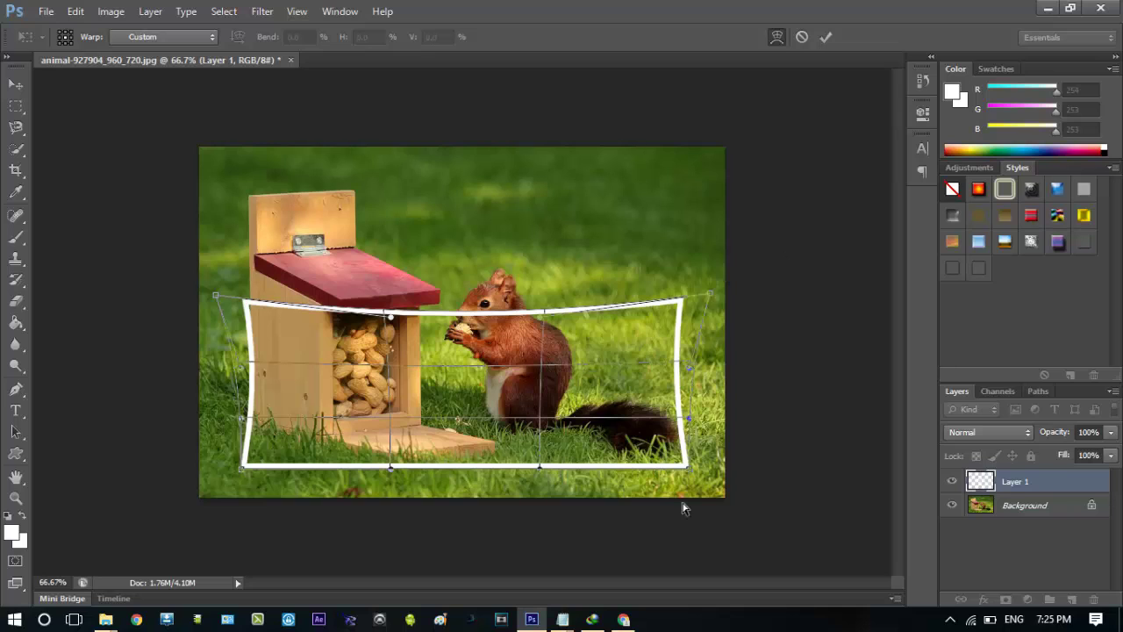
drag(689, 472, 694, 474)
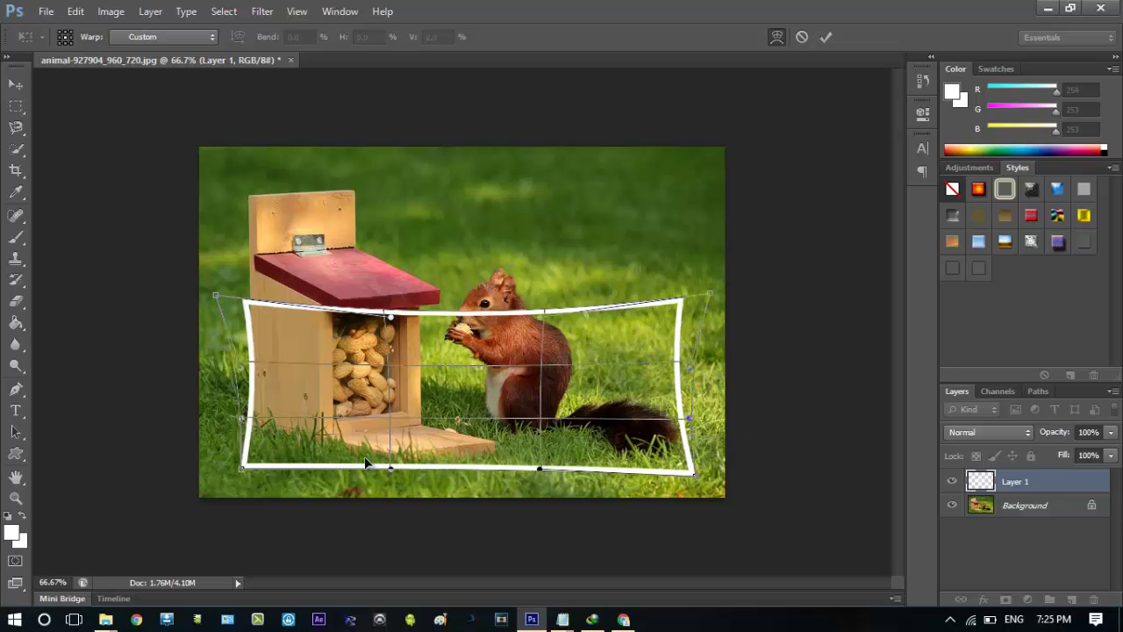
drag(243, 471, 235, 478)
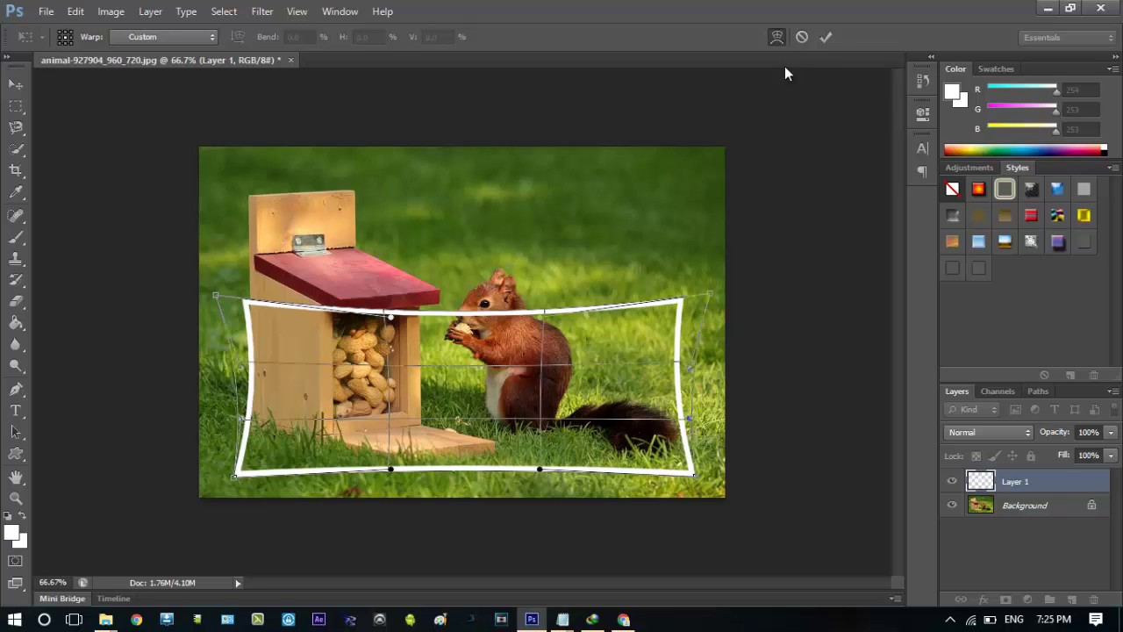
click(826, 39)
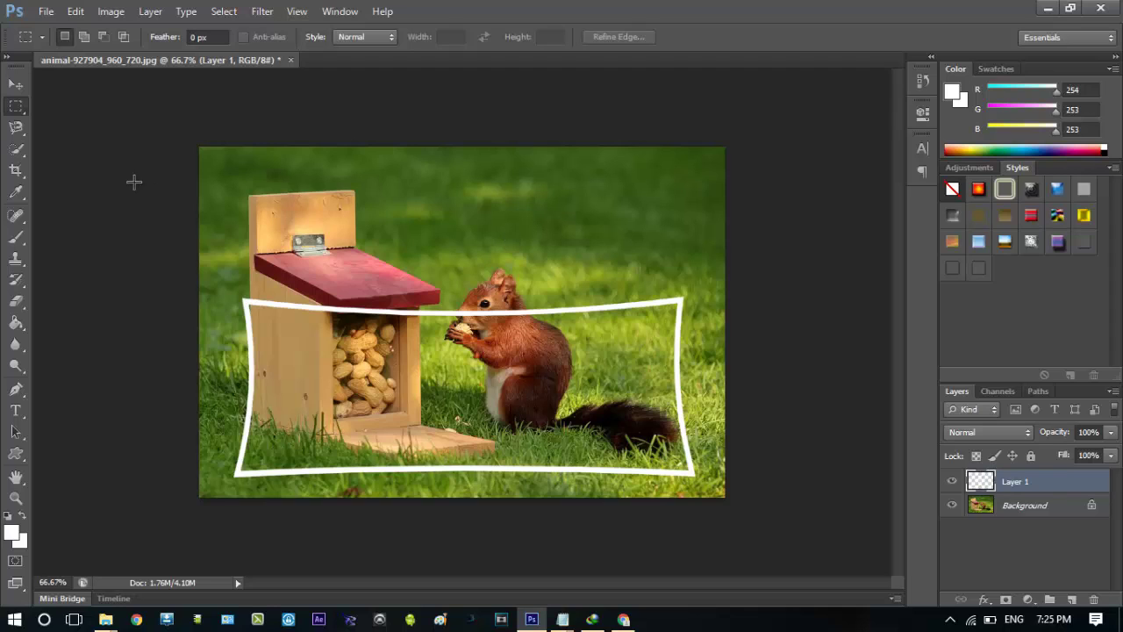
Select the area inside the white frame with the Magic Wand
click(18, 153)
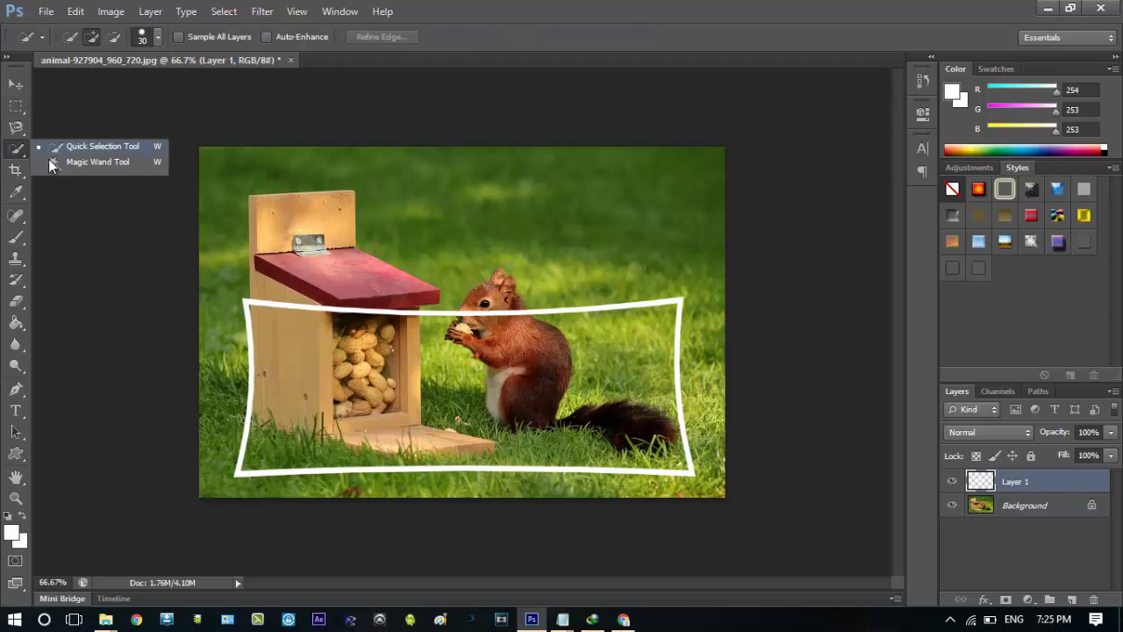
click(73, 163)
click(372, 423)
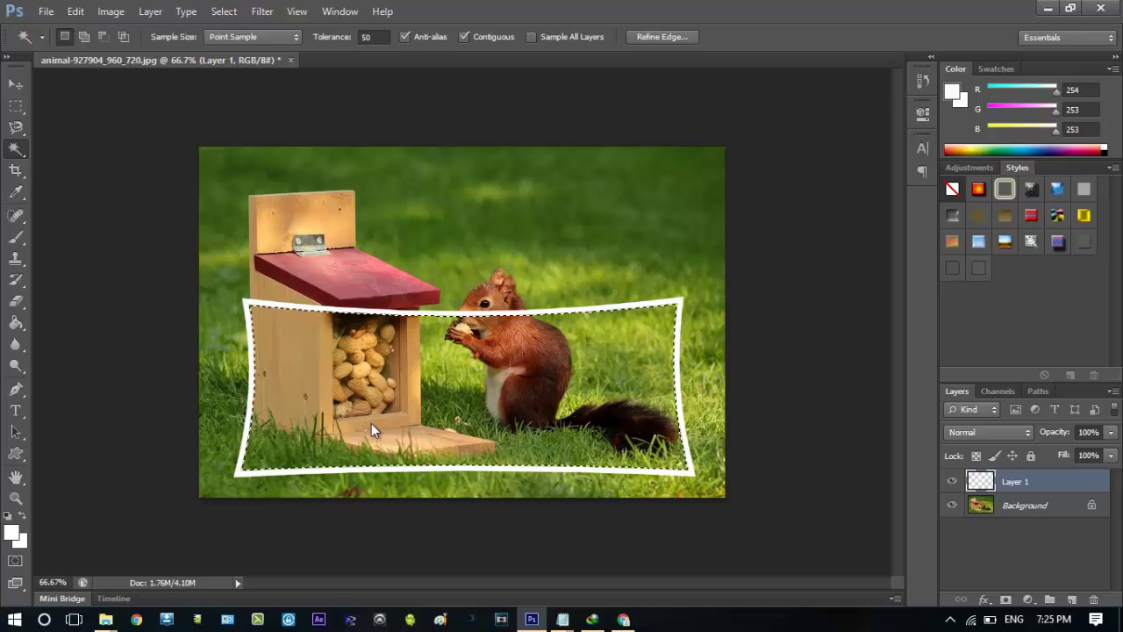
Duplicate the Background photo layer as Background copy above Layer 1
click(1008, 506)
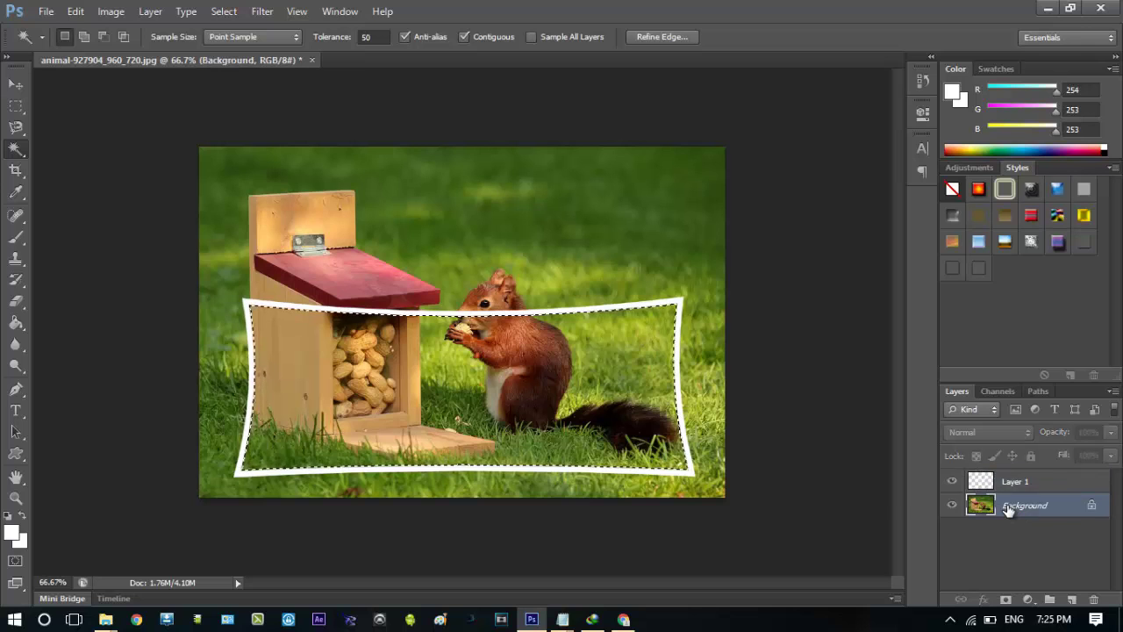
right_click(1009, 506)
click(951, 391)
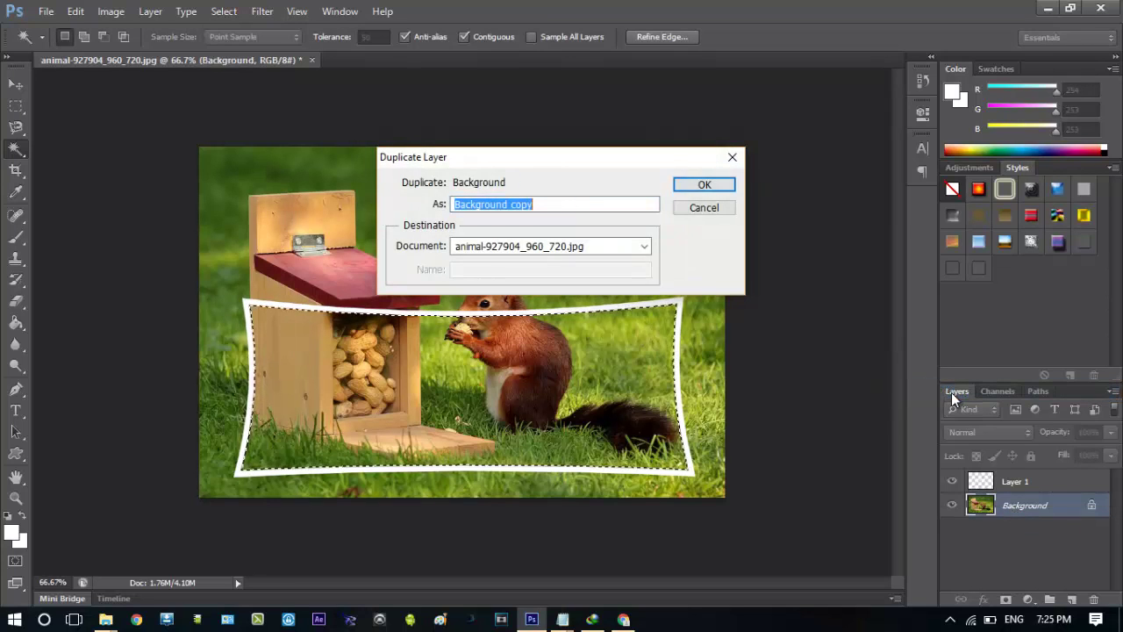
click(706, 185)
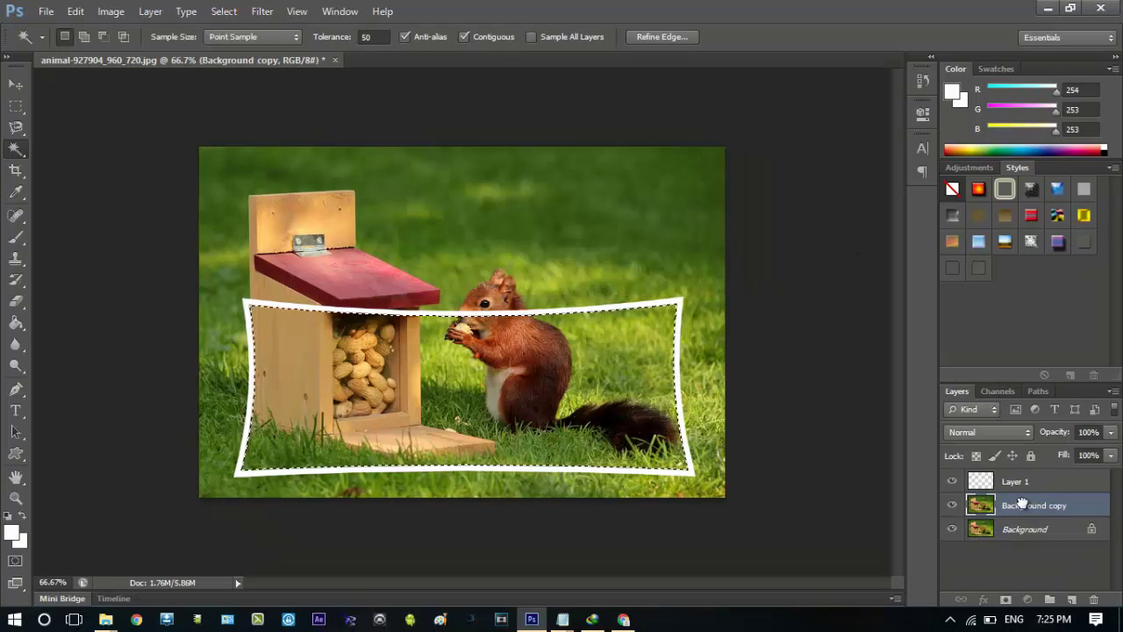
click(1009, 530)
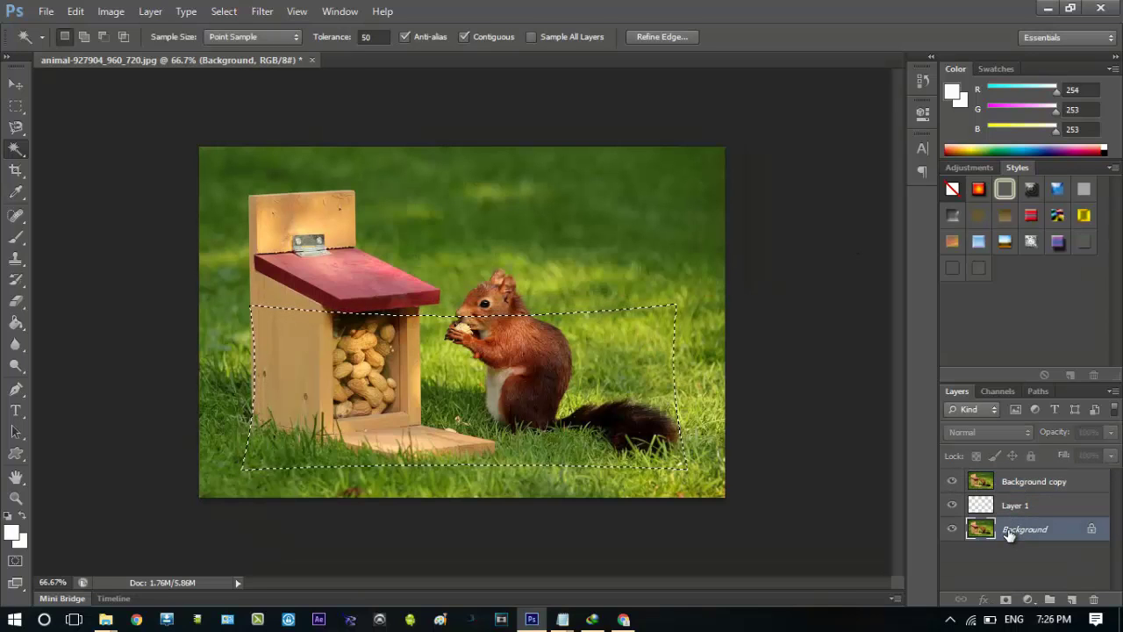
Add a layer mask to Layer 0, briefly hiding Background copy to check it
click(1007, 600)
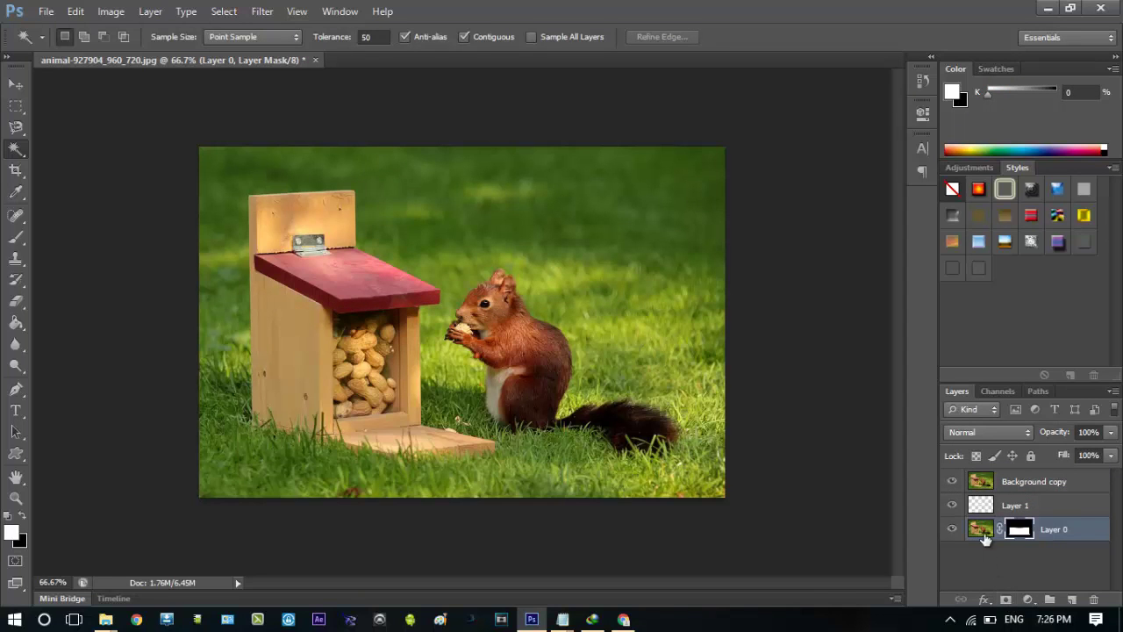
click(952, 481)
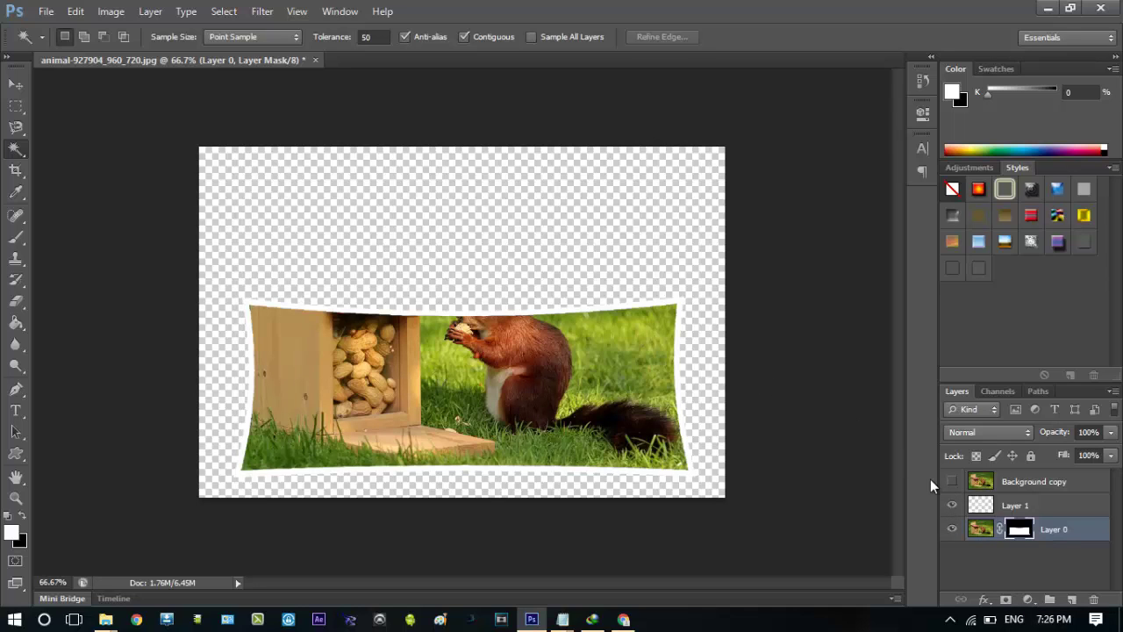
click(952, 482)
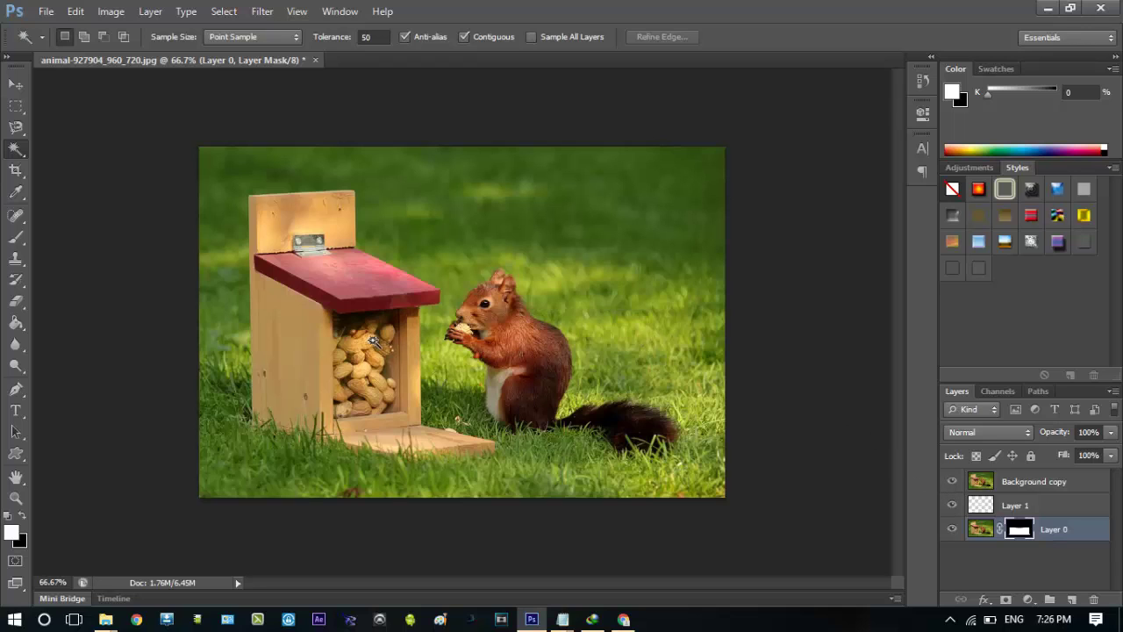
right_click(12, 154)
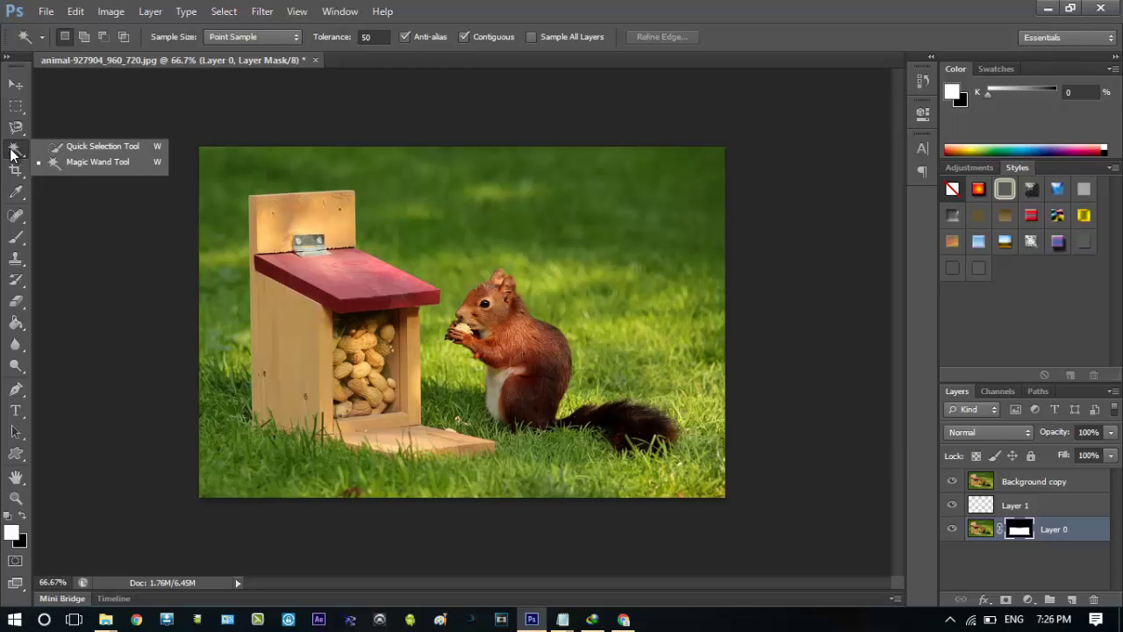
Quick-select the feeder's top board and tray plus the squirrel's head, body and tail
click(72, 147)
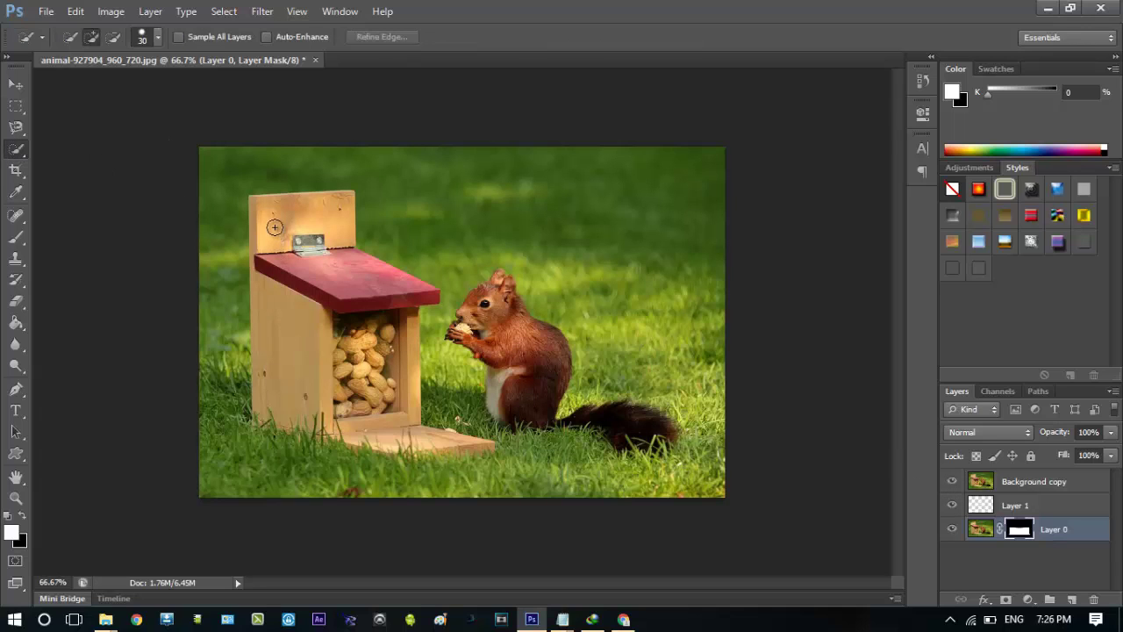
mouse_move(259, 207)
mouse_down()
mouse_move(281, 213)
mouse_move(360, 302)
mouse_move(307, 318)
mouse_move(330, 355)
mouse_move(386, 338)
mouse_move(411, 377)
mouse_move(352, 424)
mouse_move(290, 420)
mouse_up()
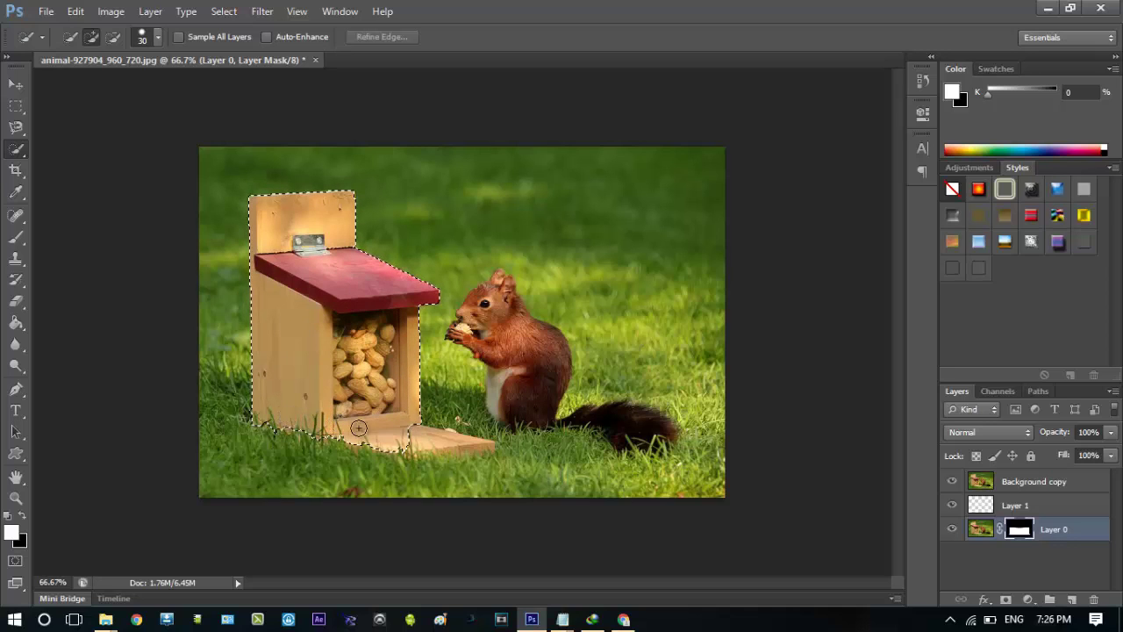
drag(408, 435, 439, 446)
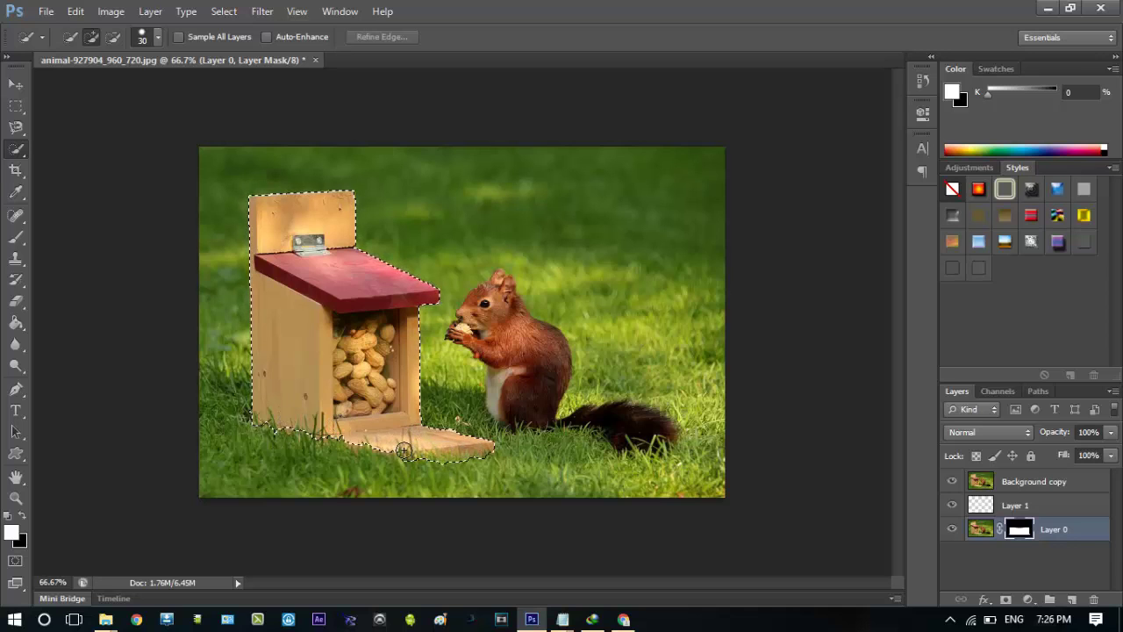
drag(495, 294, 498, 283)
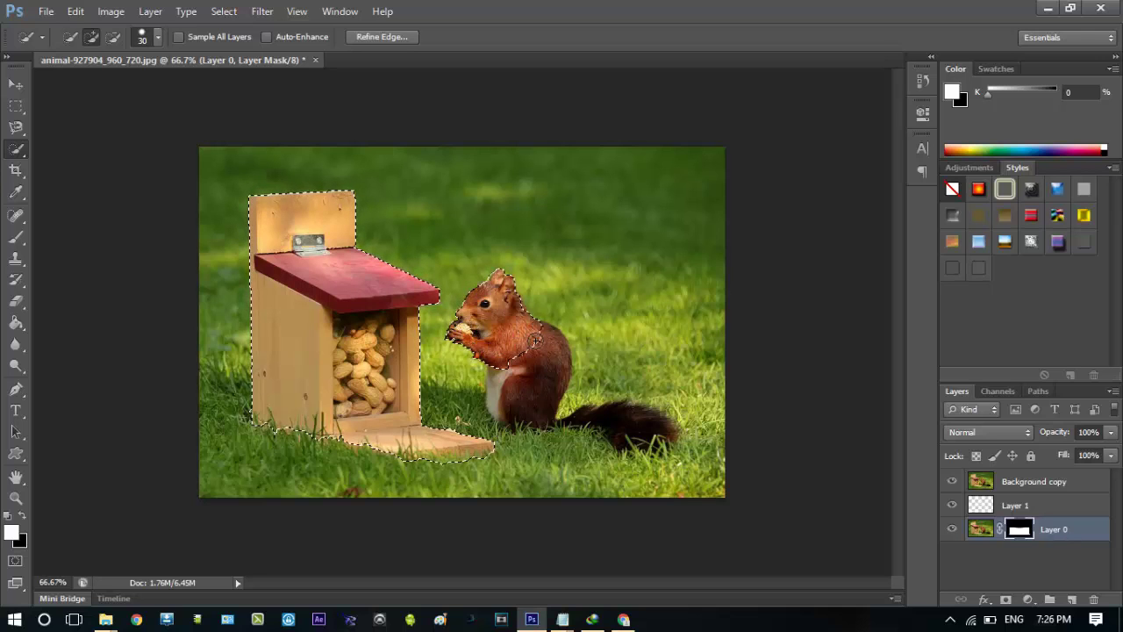
mouse_move(535, 340)
mouse_down()
mouse_move(557, 355)
mouse_move(547, 377)
mouse_up()
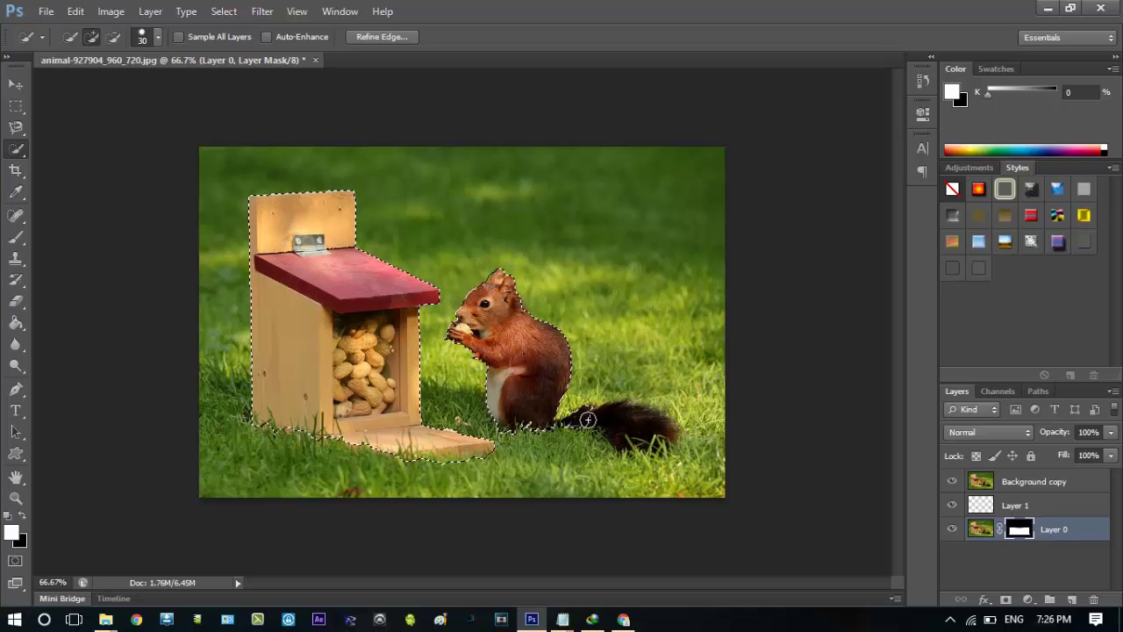
drag(587, 421, 621, 431)
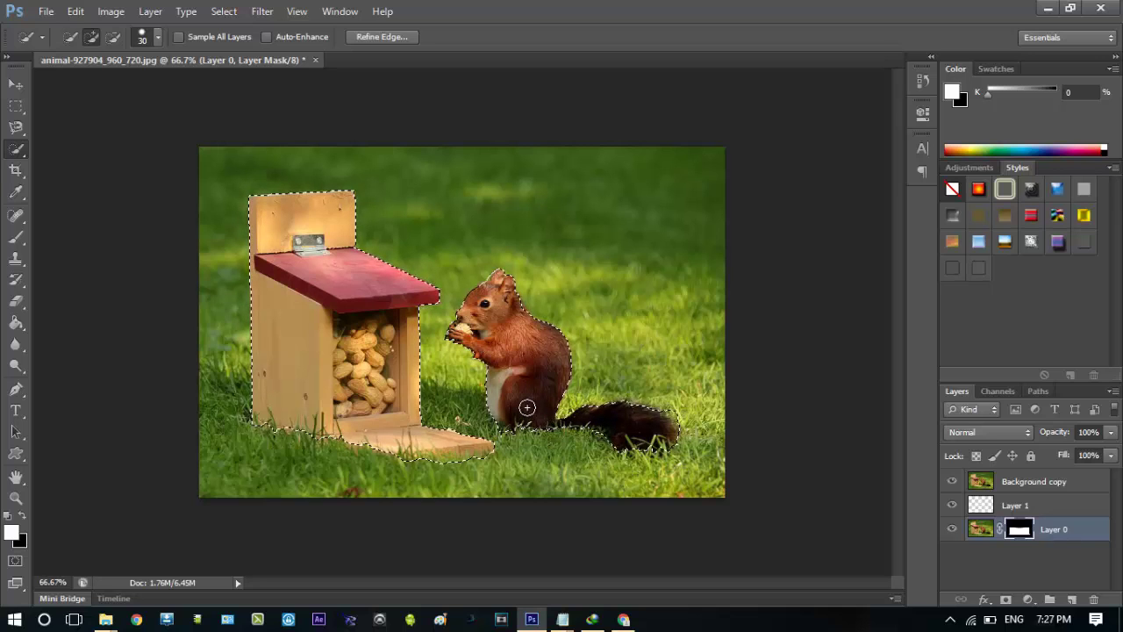
click(1033, 483)
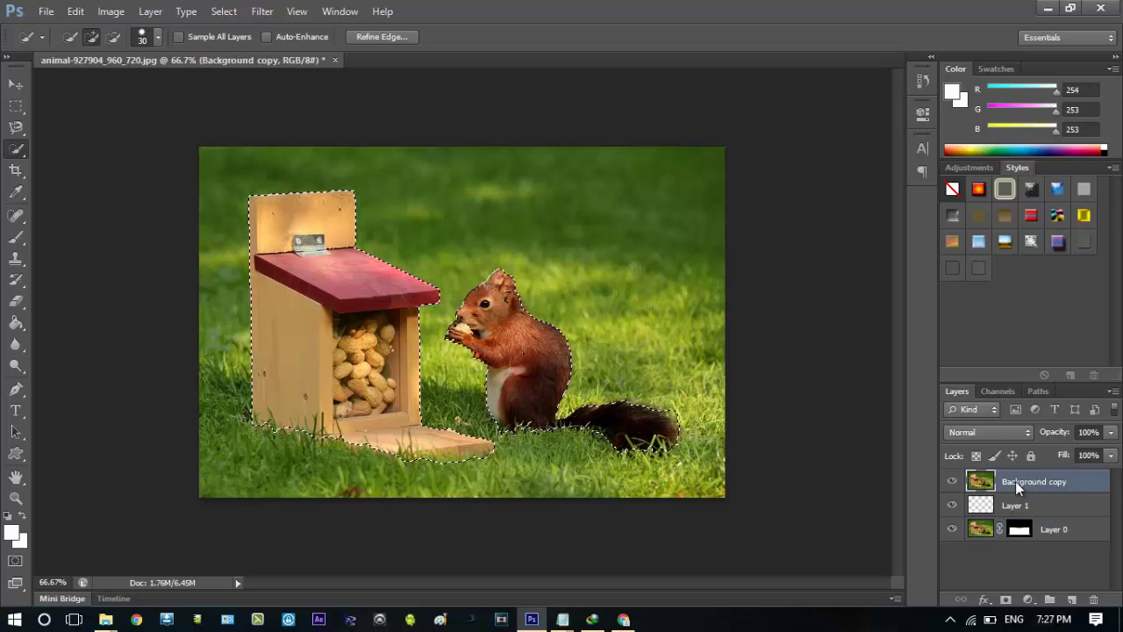
Add an empty new Layer 2
click(150, 11)
mouse_move(159, 29)
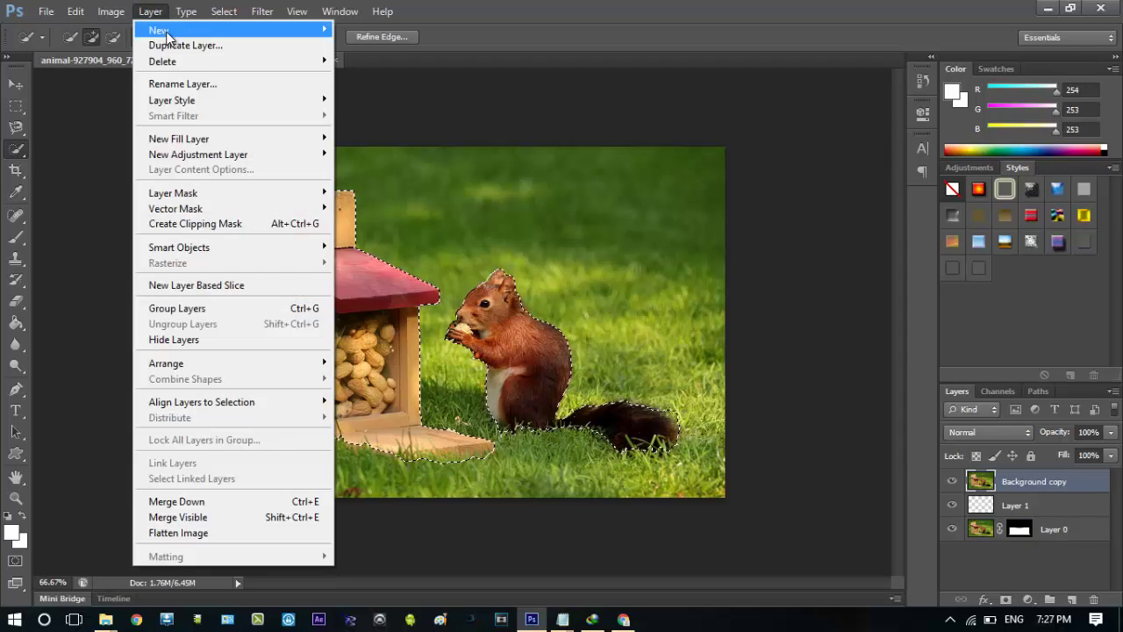
click(357, 30)
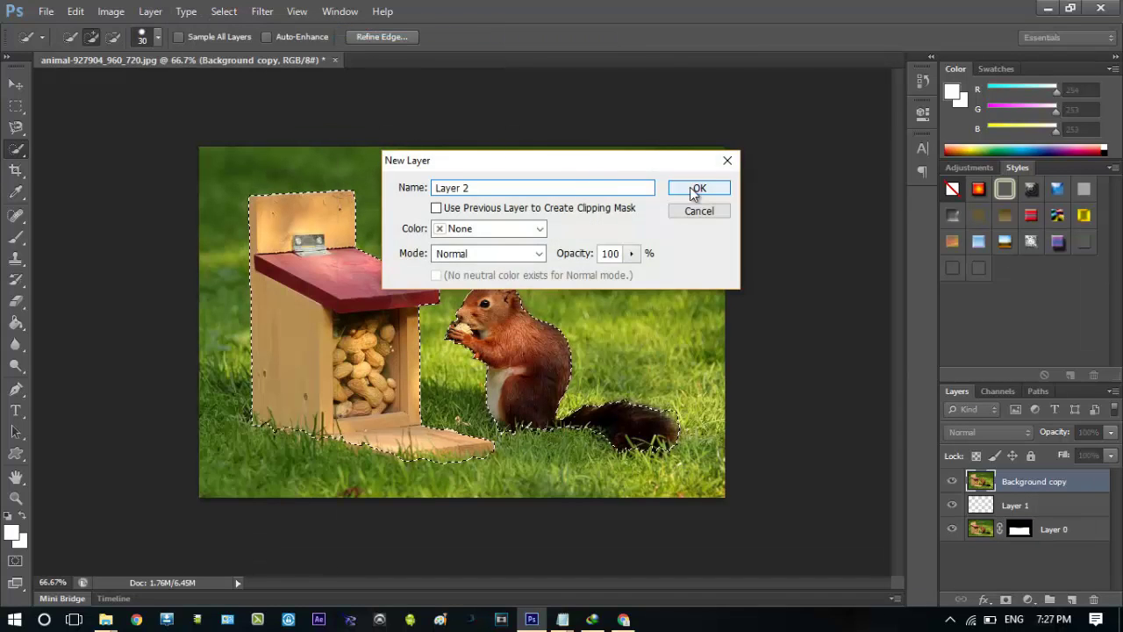
click(693, 188)
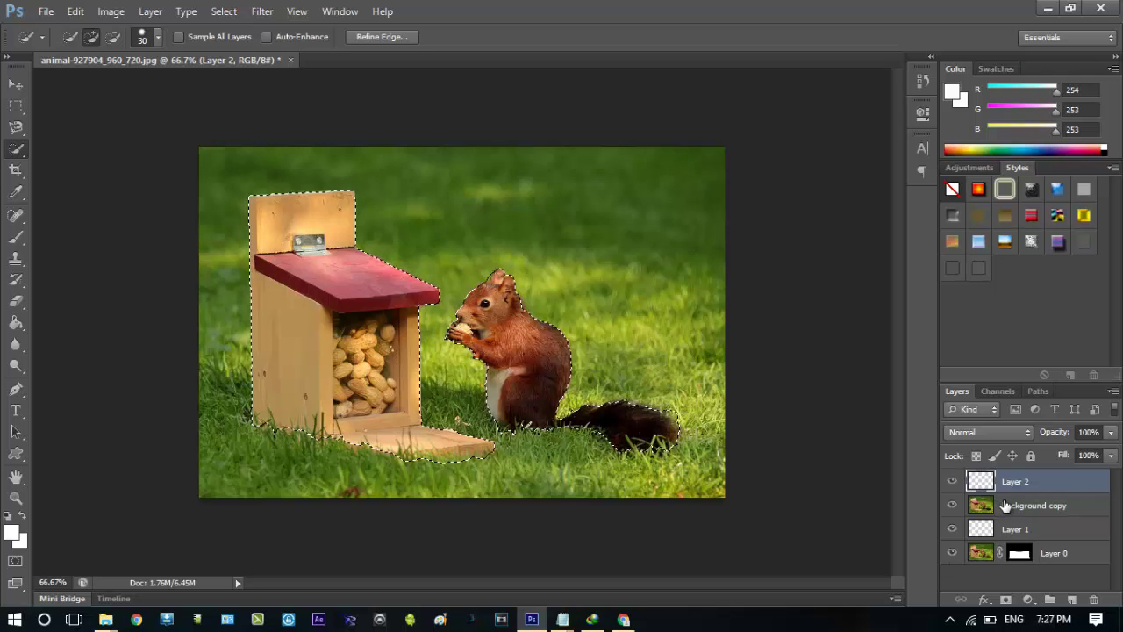
Mask Background copy to the feeder and squirrel so they overlap the frame
click(1006, 506)
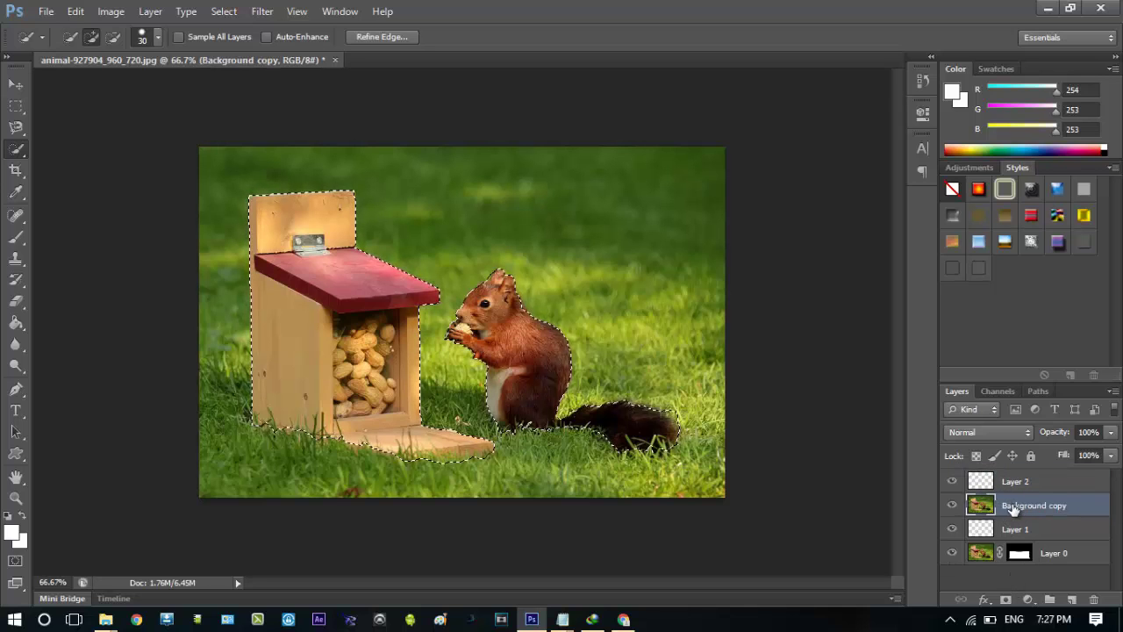
click(1007, 600)
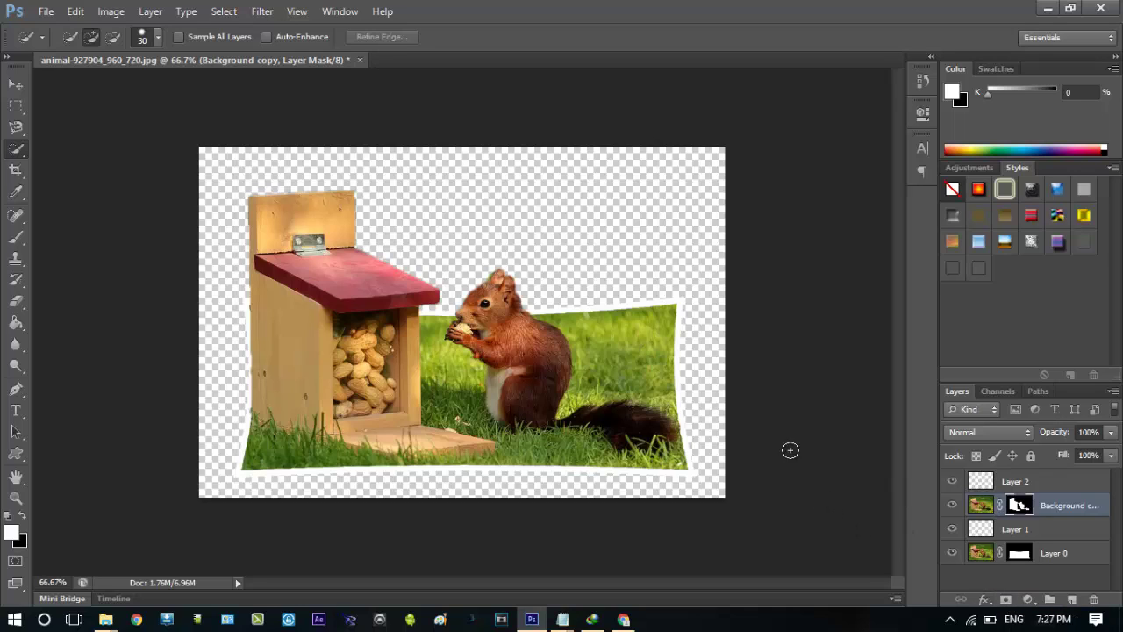
click(12, 89)
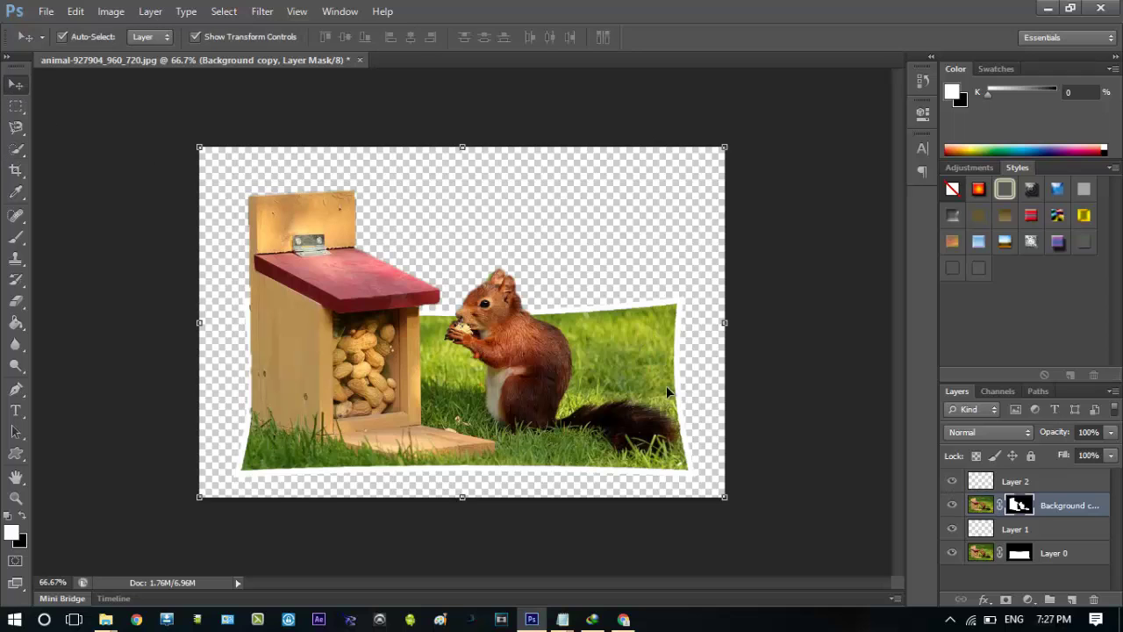
click(981, 555)
Add a Drop Shadow to Layer 0: 84% opacity, about 22 px distance
right_click(981, 558)
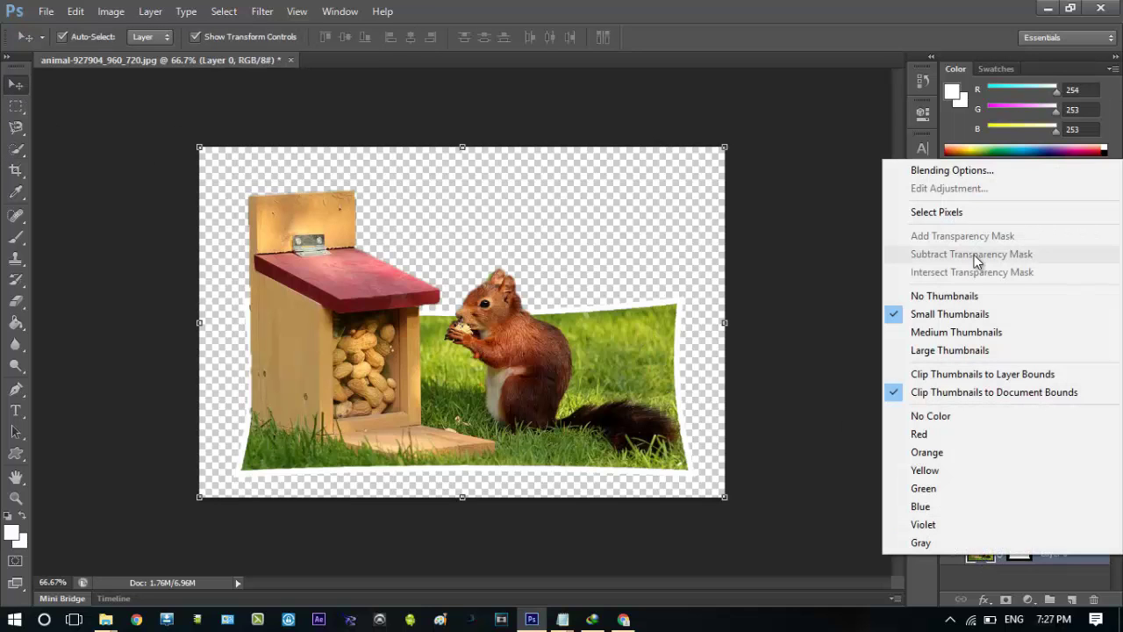
click(948, 171)
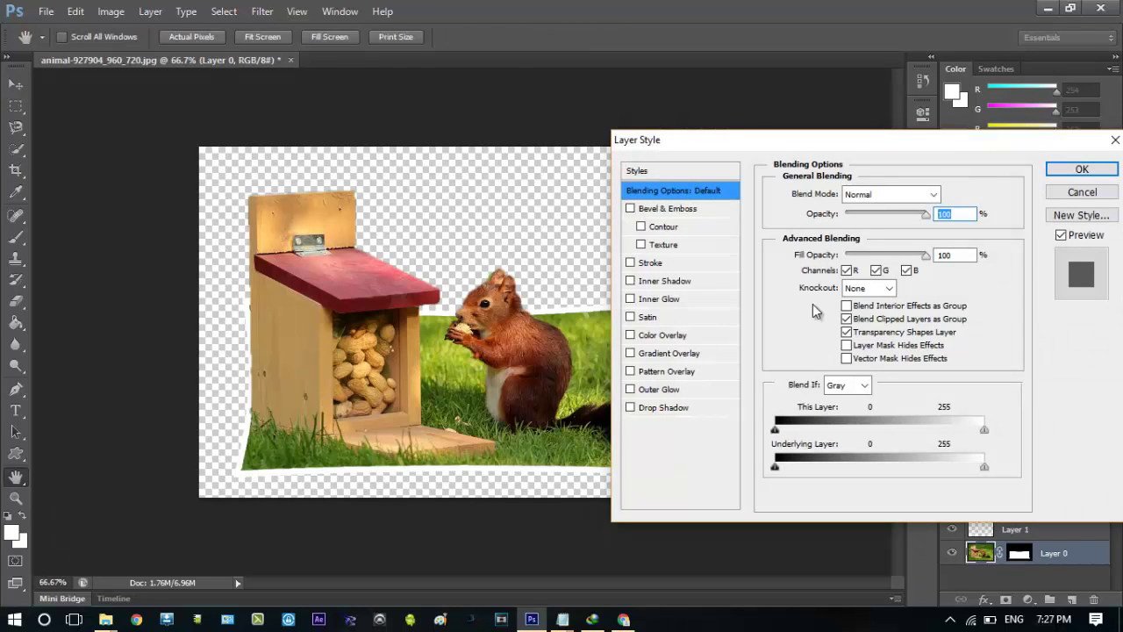
click(667, 408)
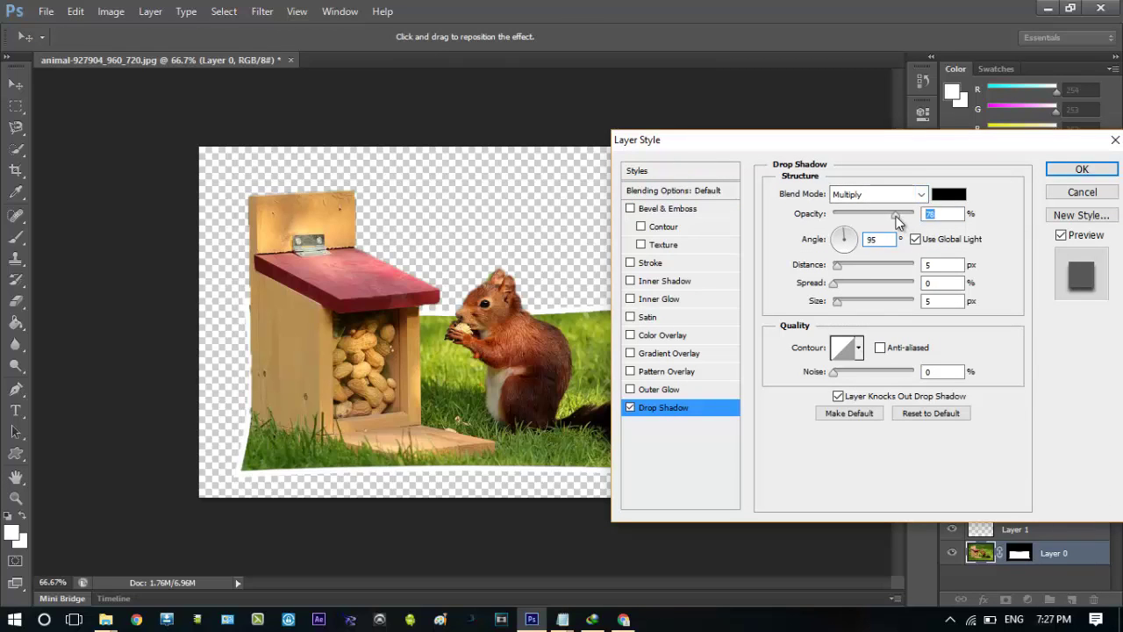
drag(899, 216, 900, 217)
drag(839, 267, 852, 268)
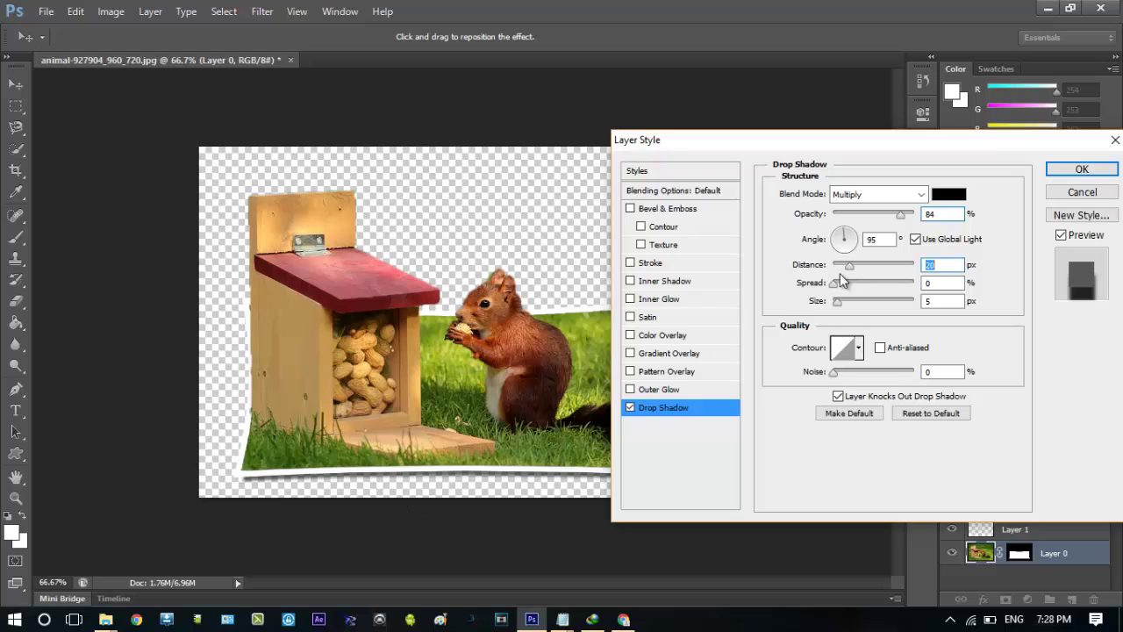
drag(849, 275, 854, 274)
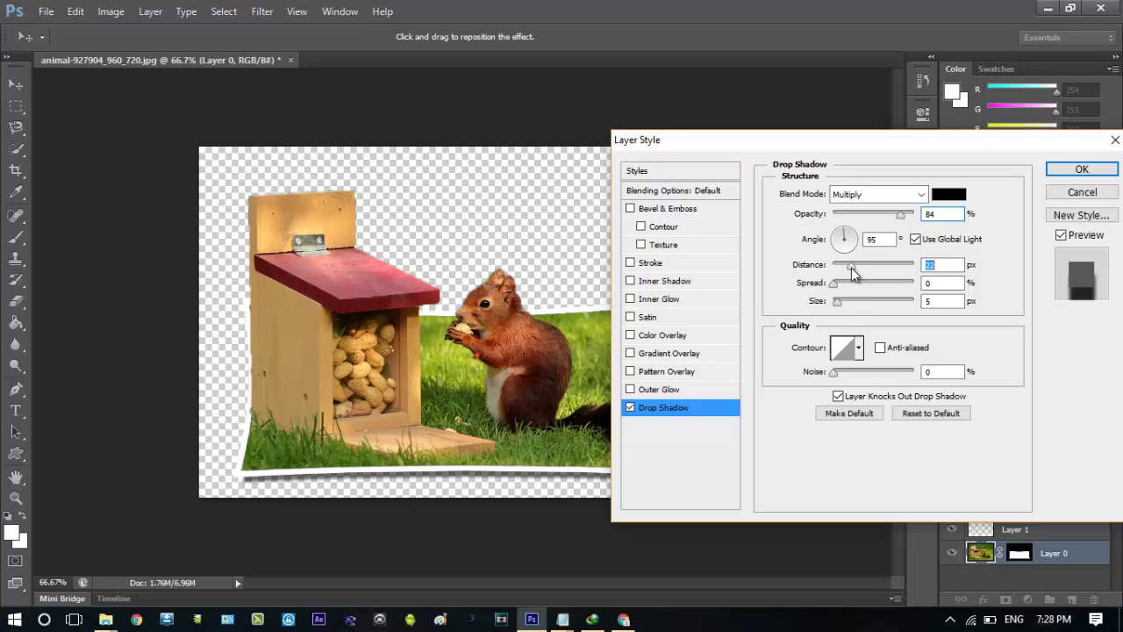
click(1082, 169)
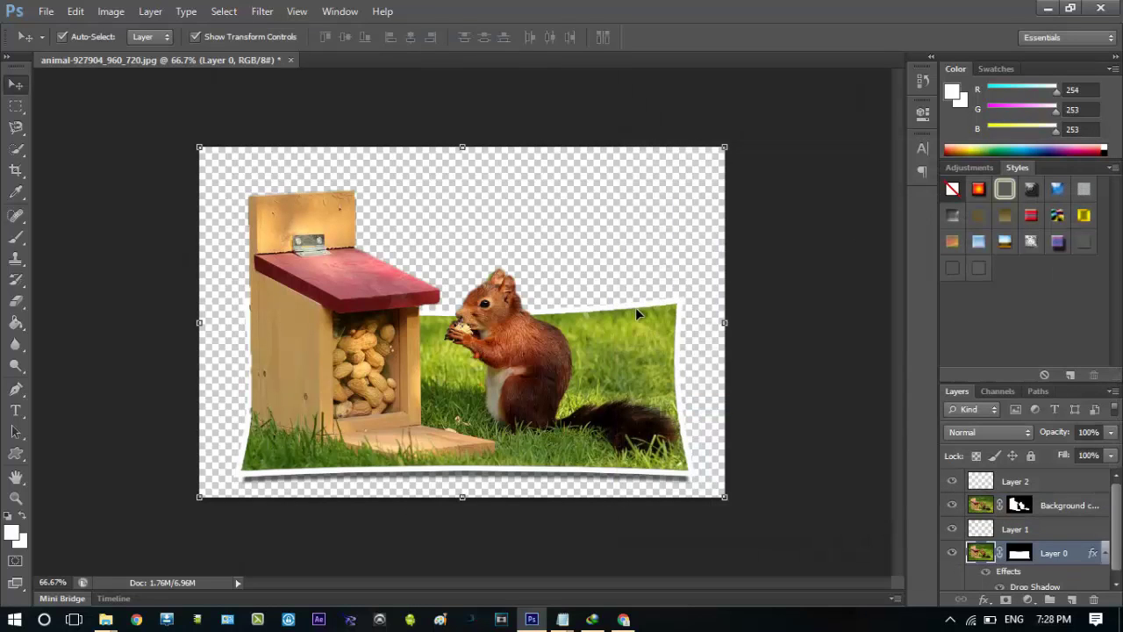
Select Layer 2 and the other three squirrel layers and group them into Group 1
click(1030, 485)
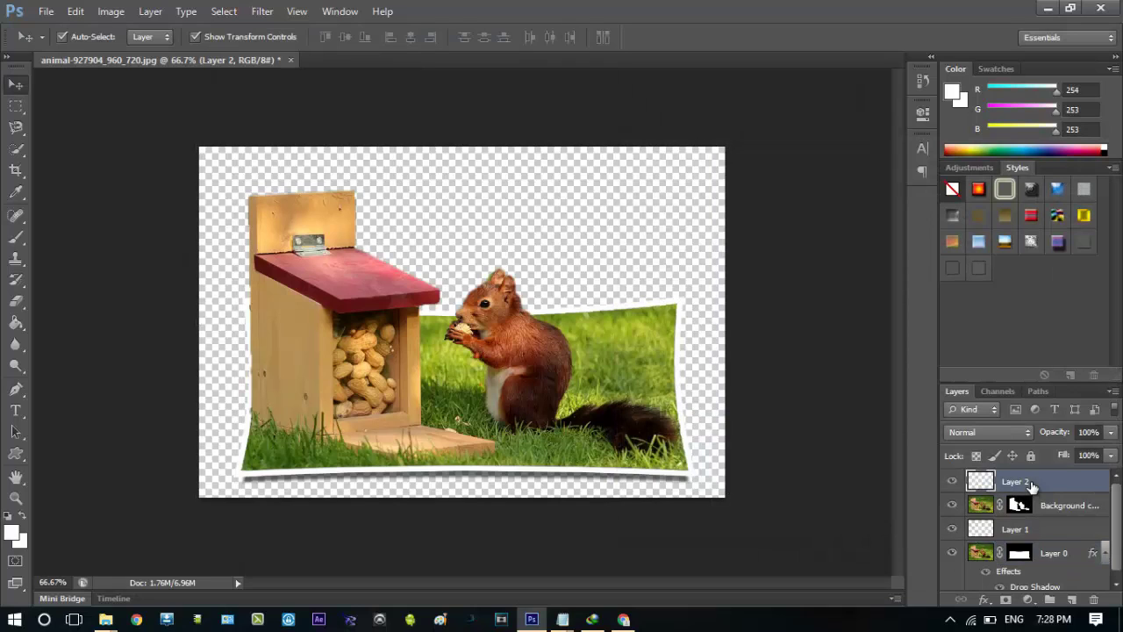
shift+click(984, 560)
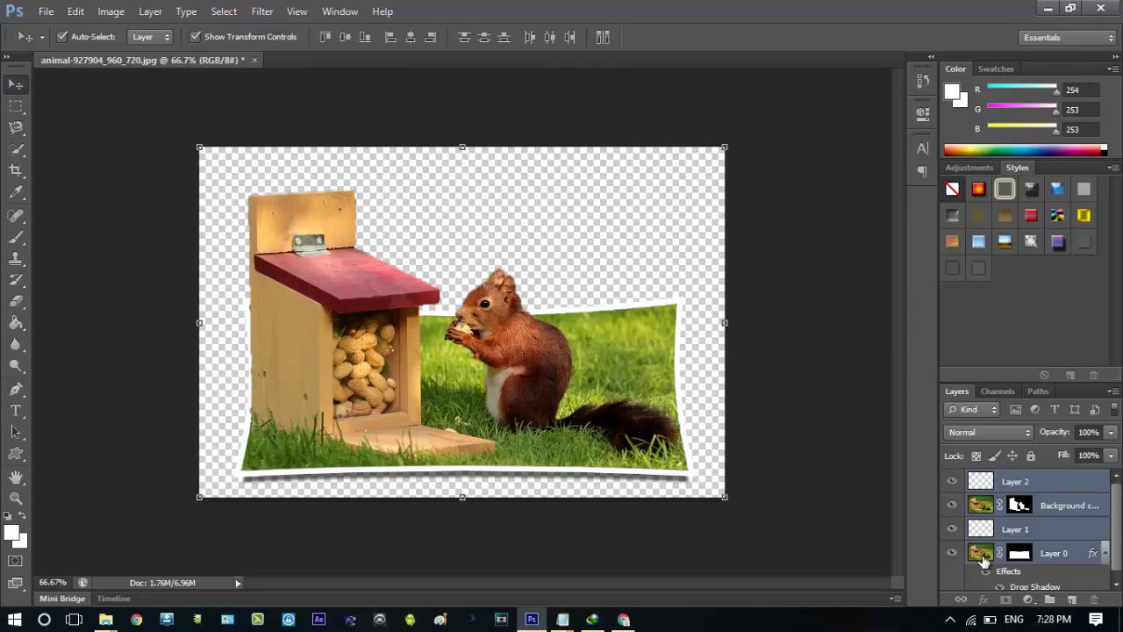
click(150, 11)
click(189, 308)
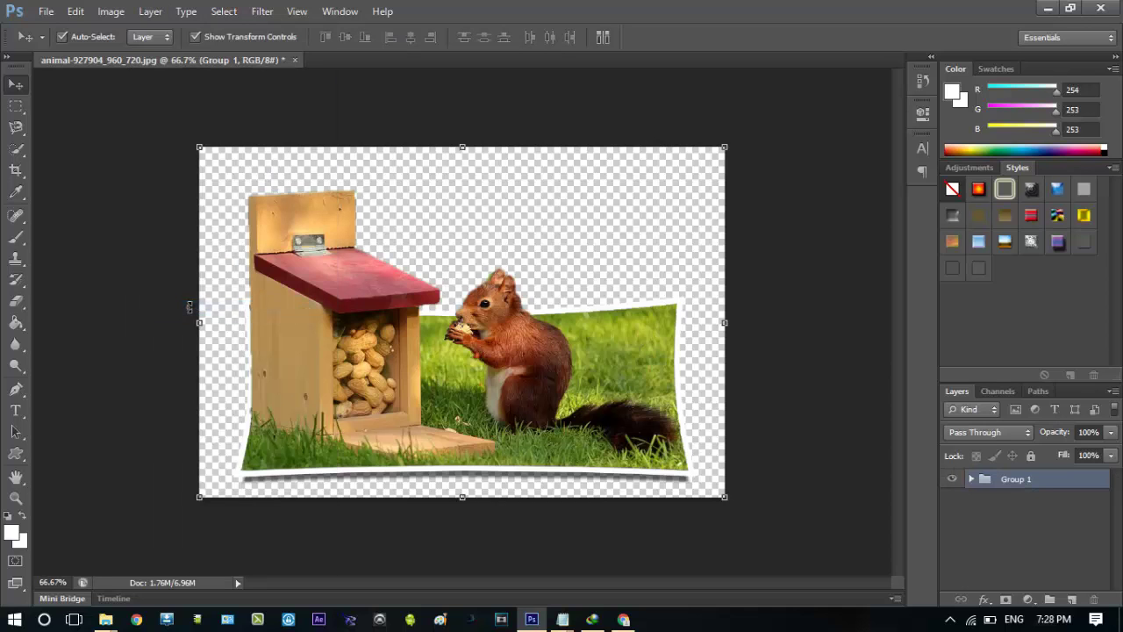
Place the stone-701919_960_720 cobblestone image and move Group 1 above it
click(44, 12)
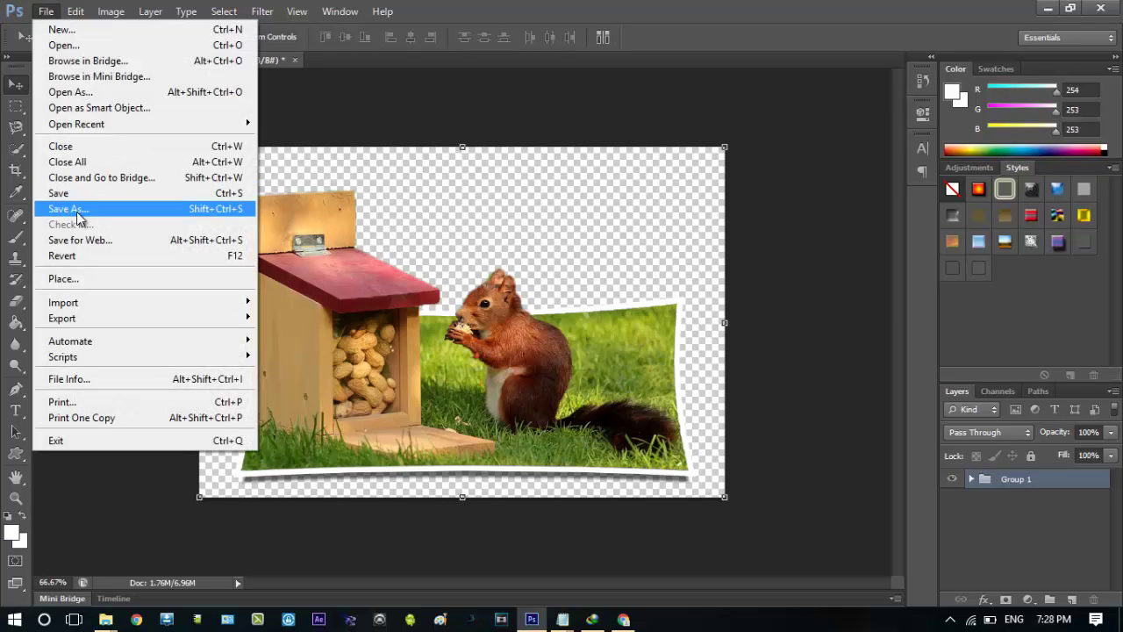
click(71, 279)
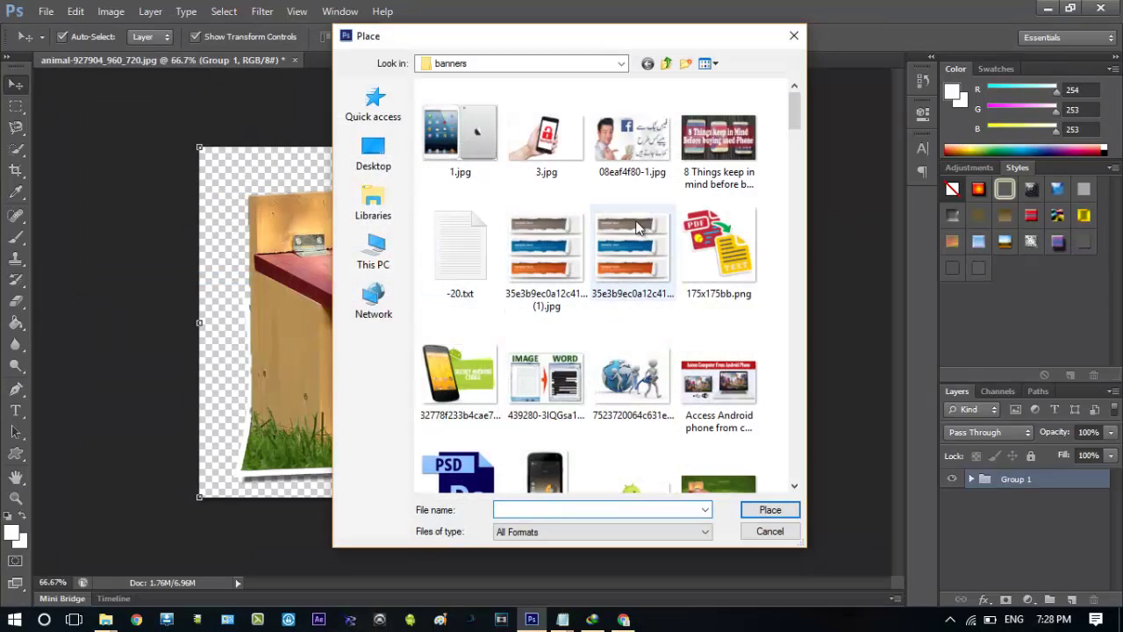
drag(792, 117, 799, 447)
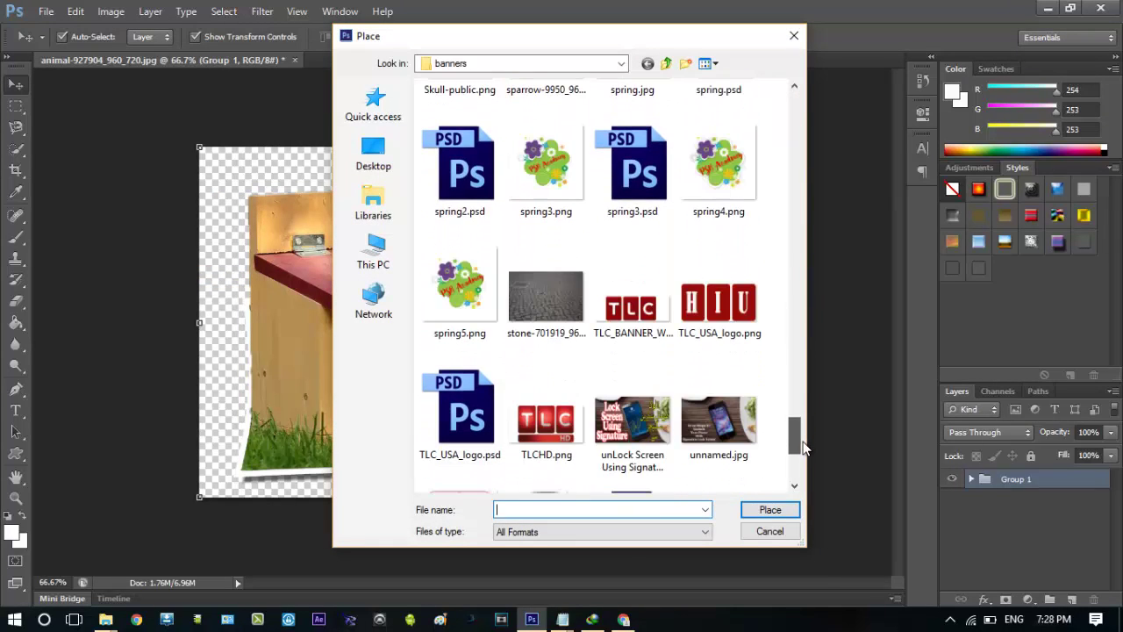
double_click(548, 298)
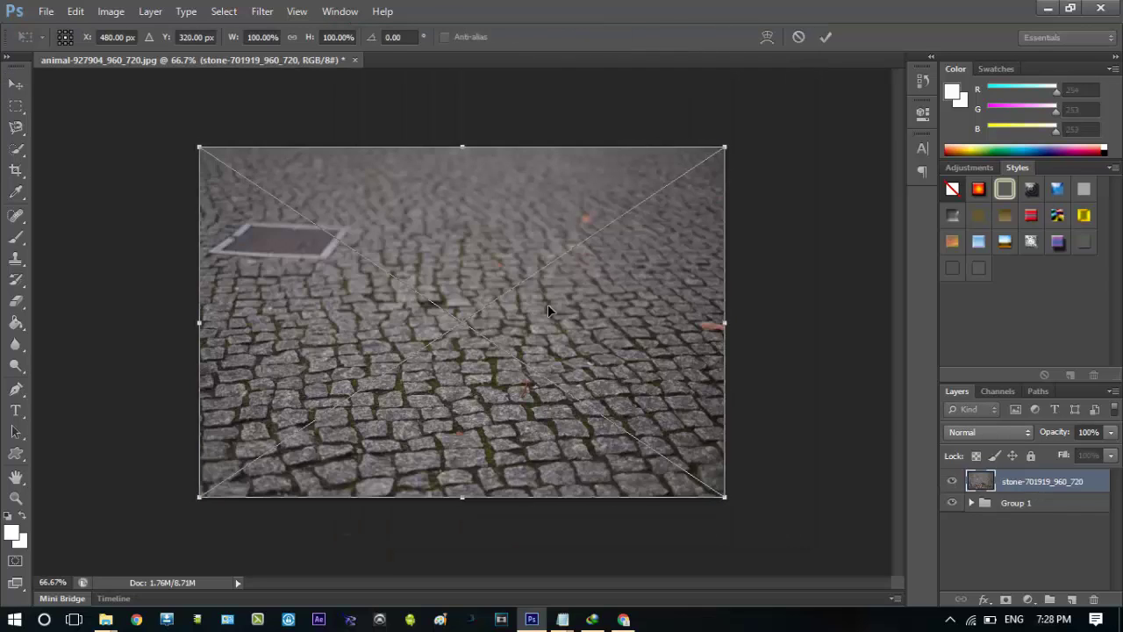
click(826, 36)
drag(984, 507, 984, 481)
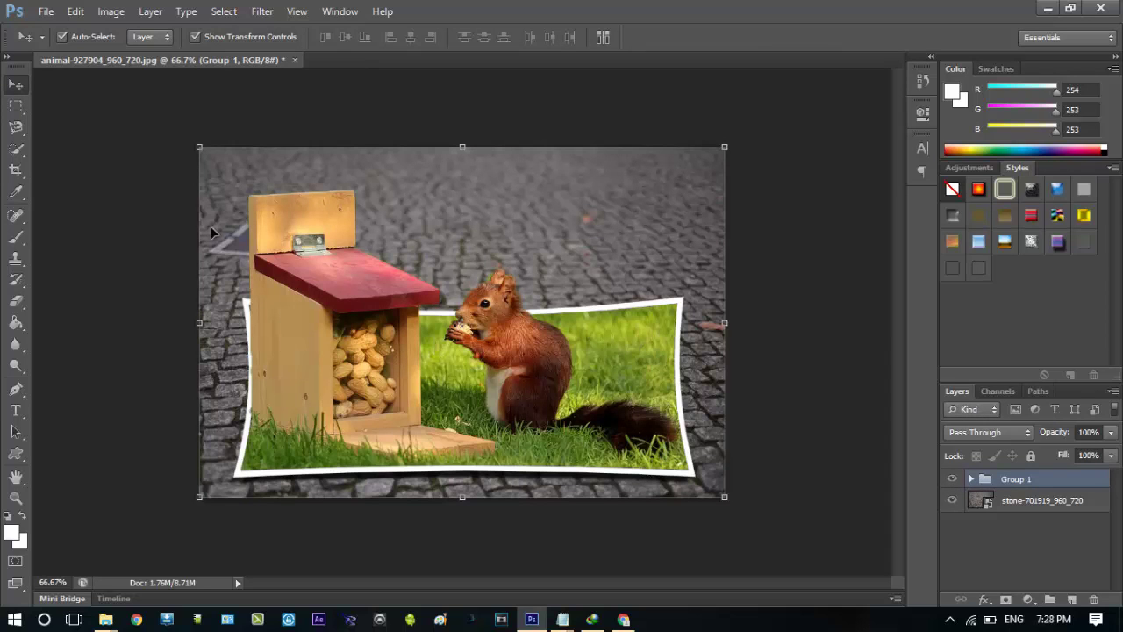
Free-transform Group 1 down to about 51% toward the upper right of the cobblestones
click(81, 16)
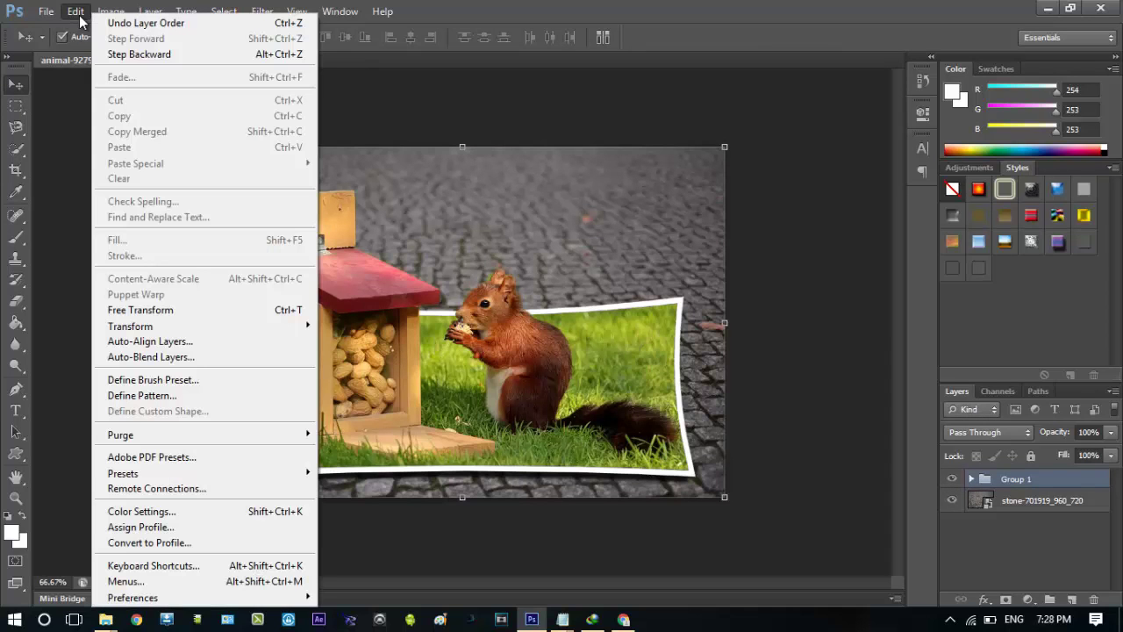
click(148, 311)
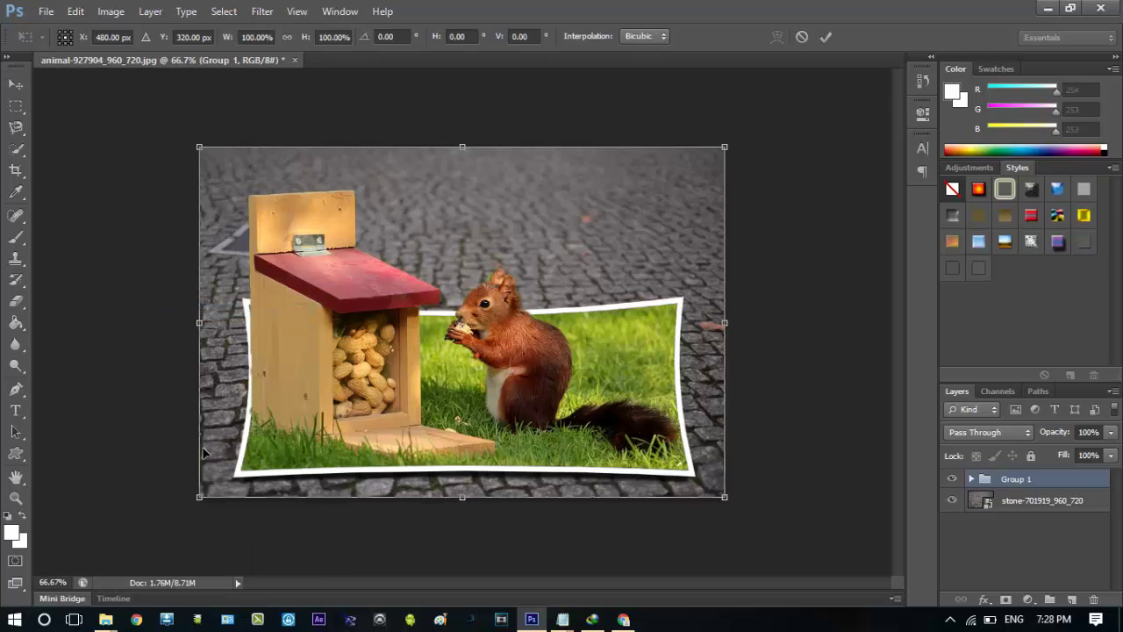
mouse_move(198, 498)
mouse_down()
mouse_move(379, 407)
mouse_move(466, 342)
mouse_up()
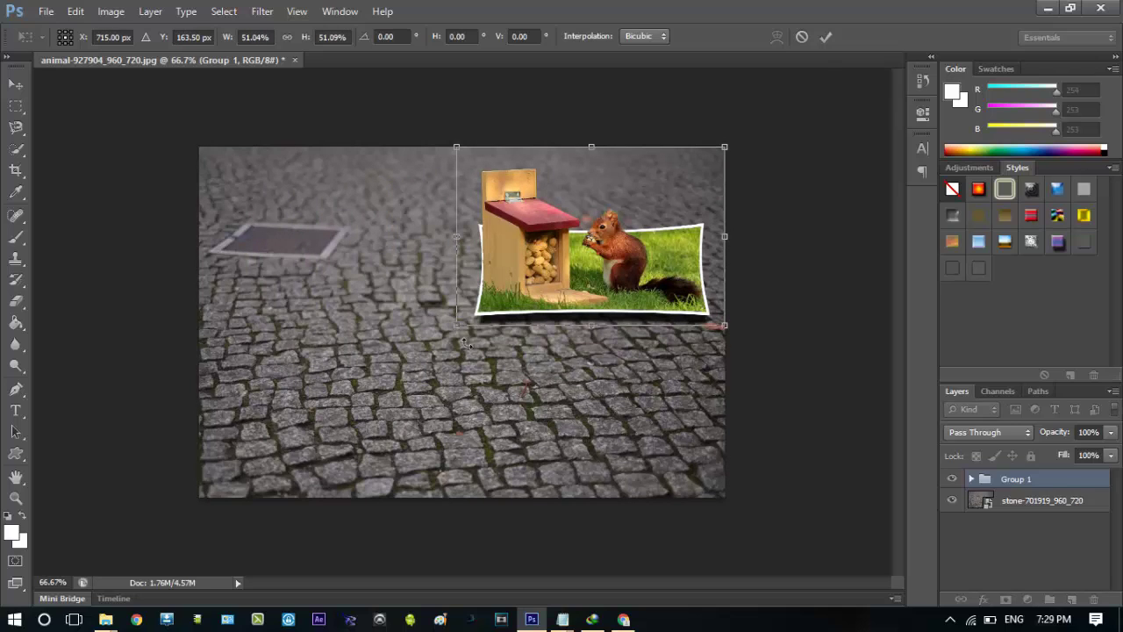
click(824, 45)
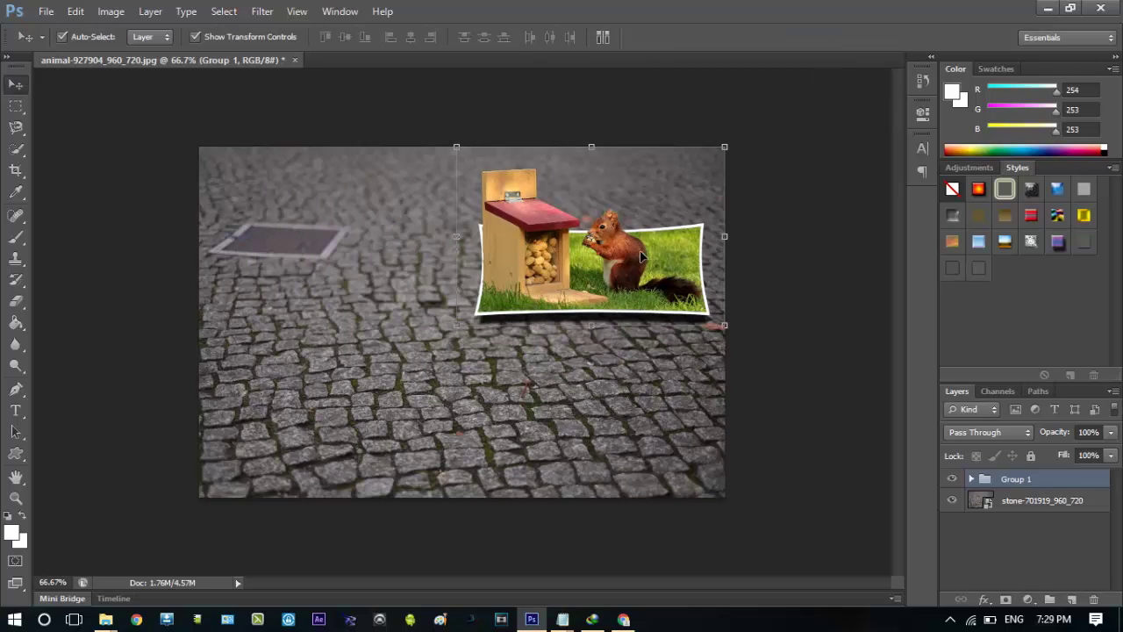
Place the animal-927929_960_720 grass squirrel photo as a new full-canvas layer
click(46, 11)
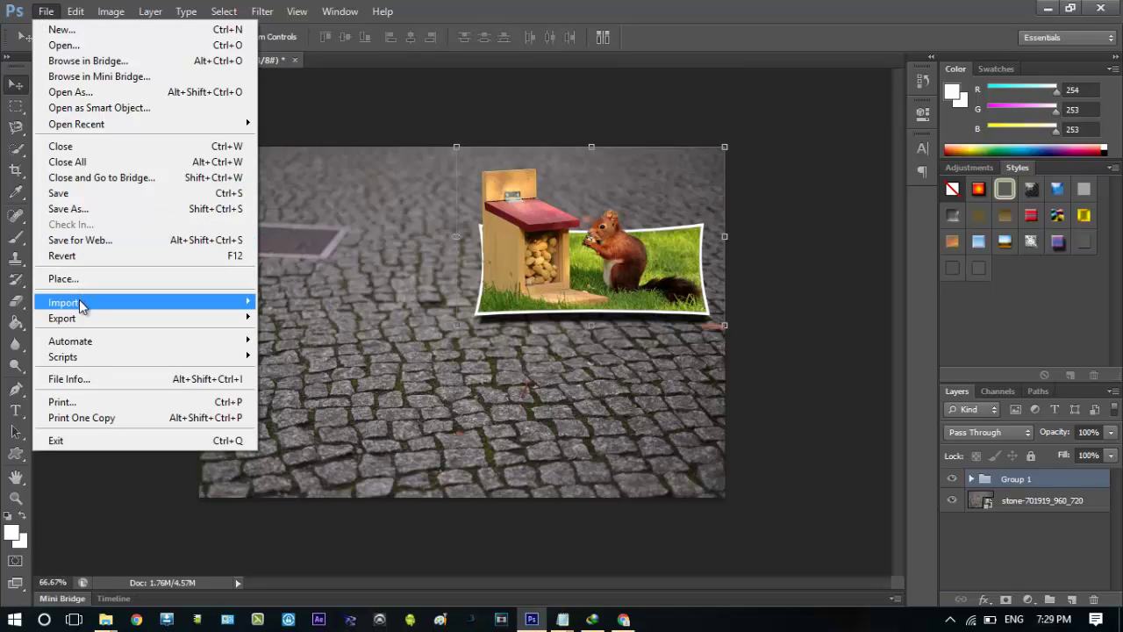
click(79, 278)
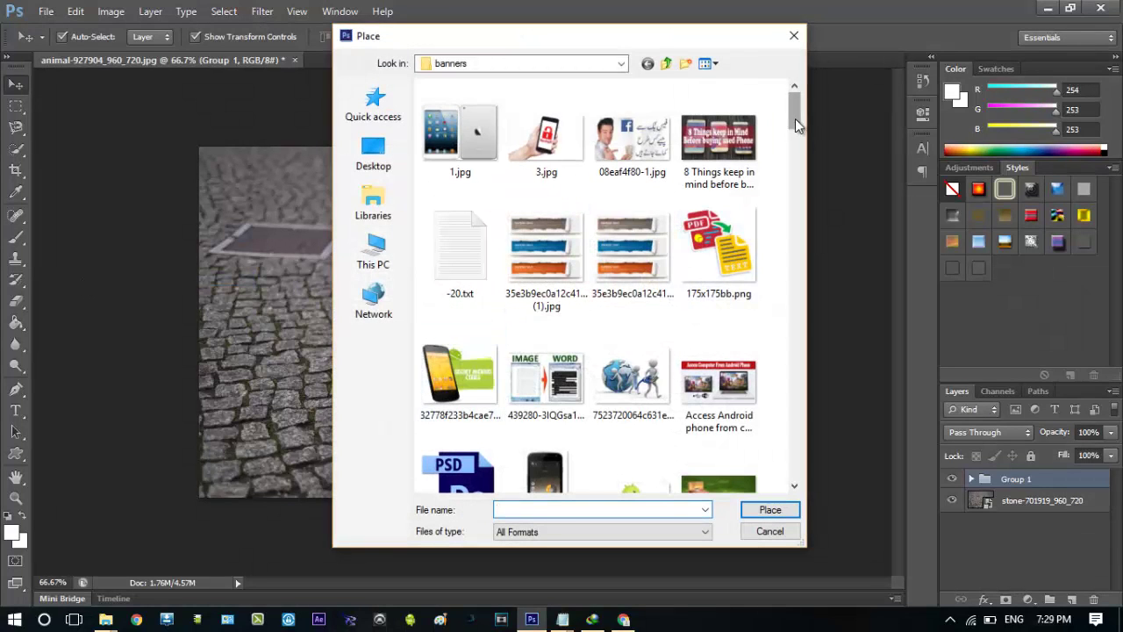
drag(795, 119, 795, 158)
double_click(447, 156)
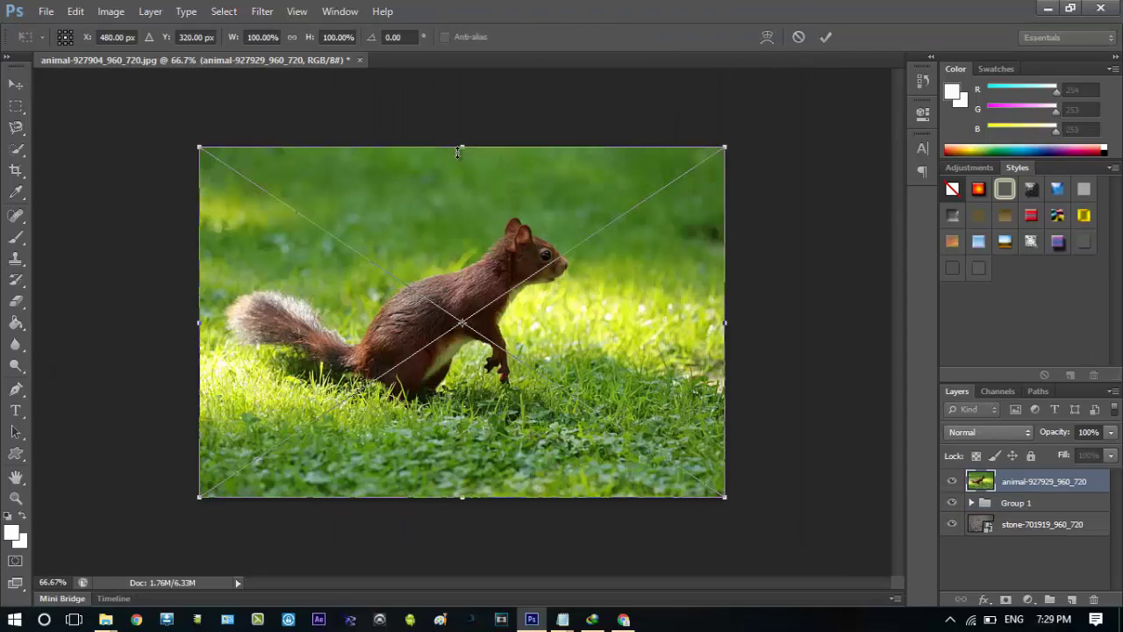
click(828, 38)
click(18, 106)
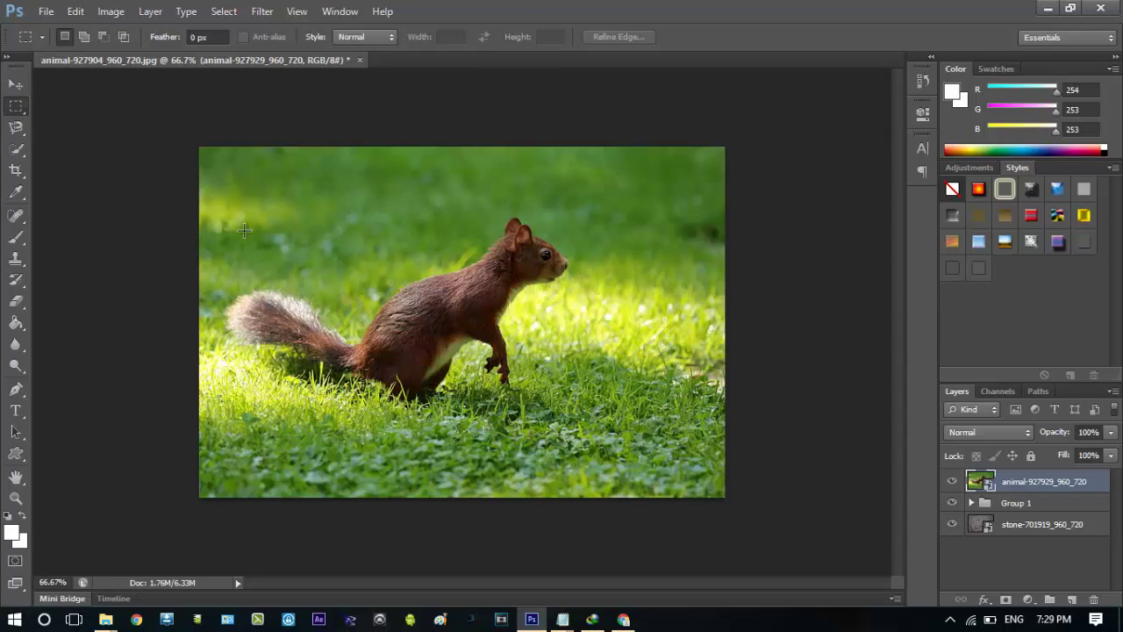
Marquee a rectangle around the grass squirrel and add an empty Layer 3
mouse_move(248, 246)
mouse_down()
mouse_move(595, 430)
mouse_move(601, 409)
mouse_up()
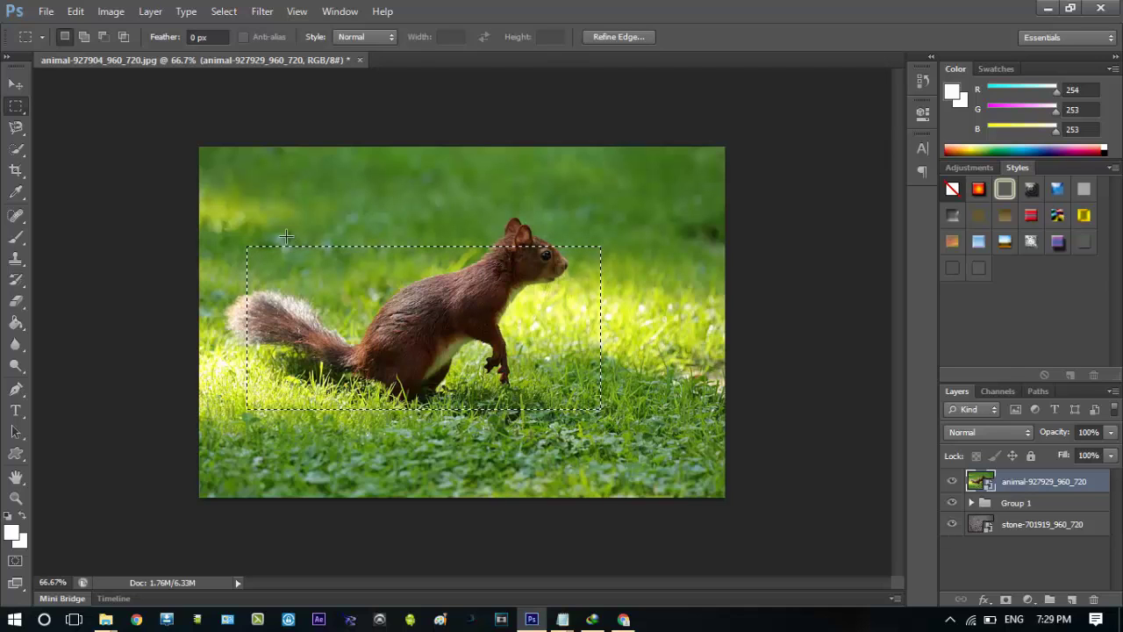
click(151, 13)
mouse_move(159, 30)
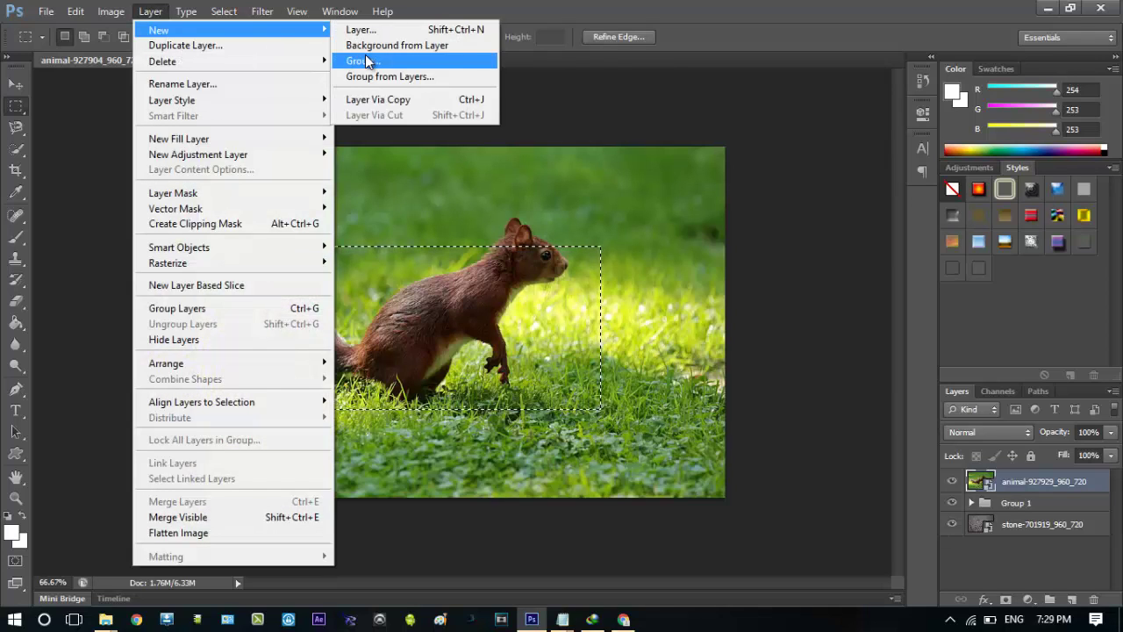
click(491, 27)
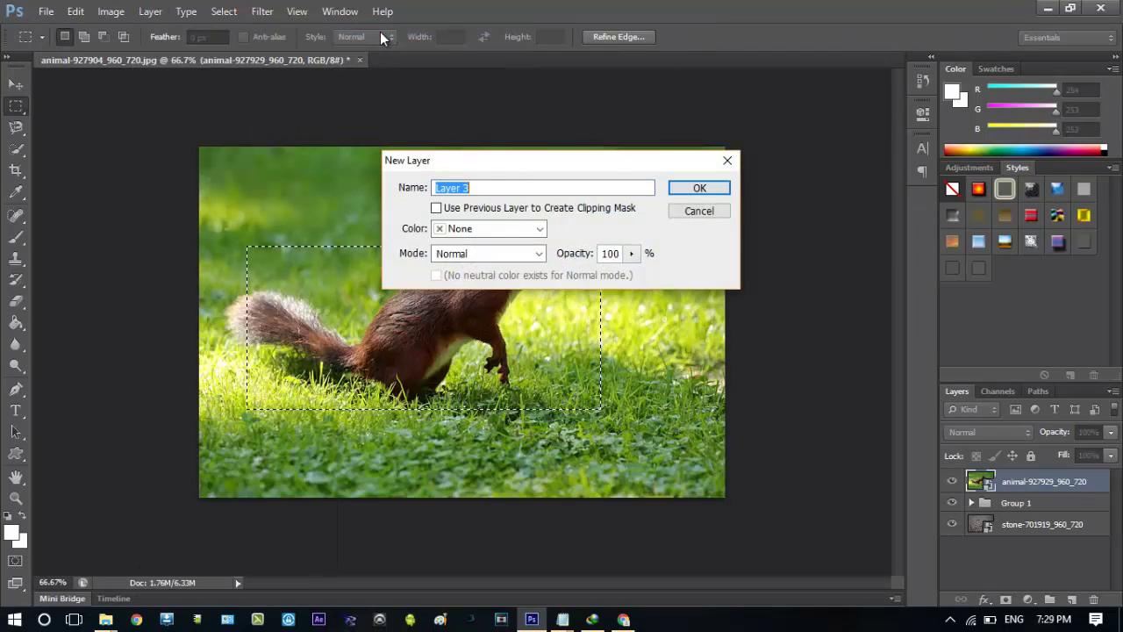
click(700, 190)
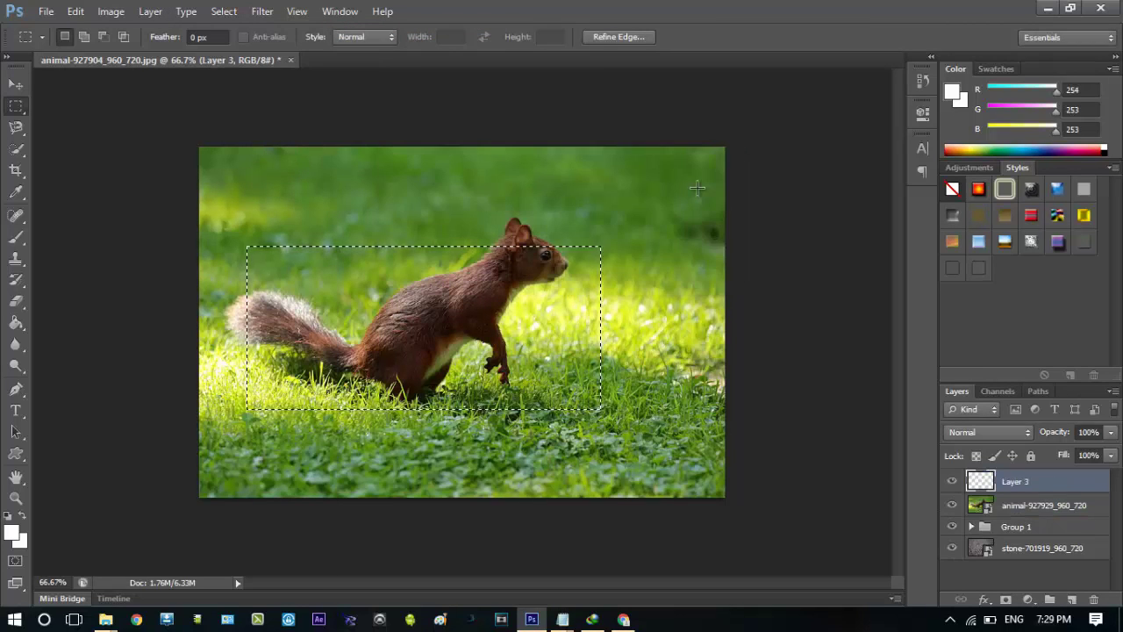
click(74, 13)
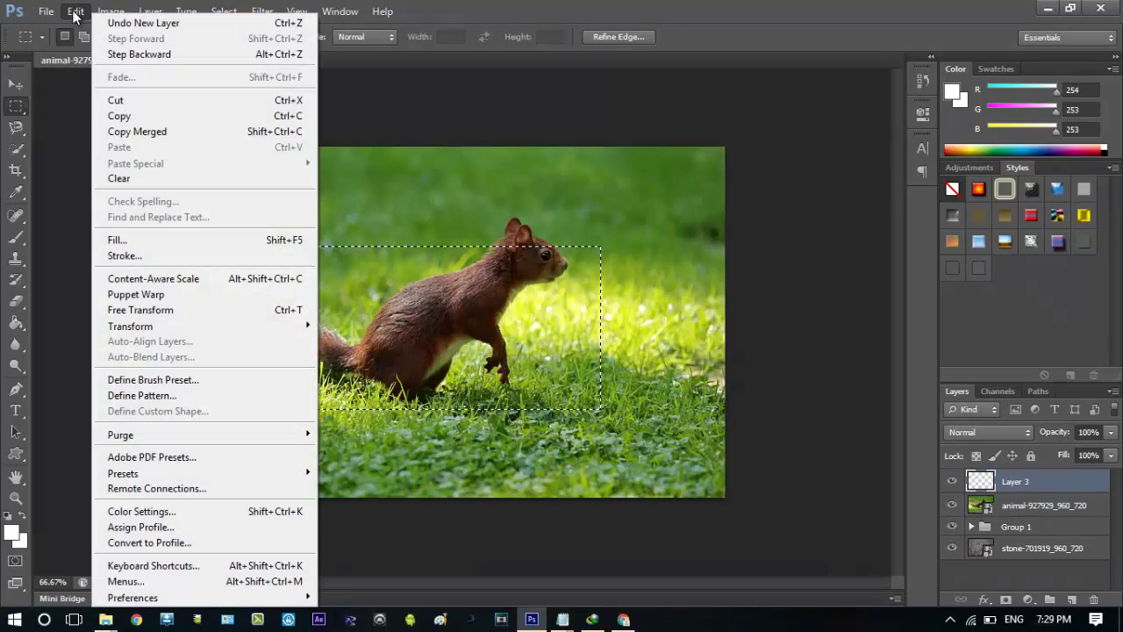
Stroke the selection with a white 10 px inside frame, then lower its top edge to about 86% height
click(131, 254)
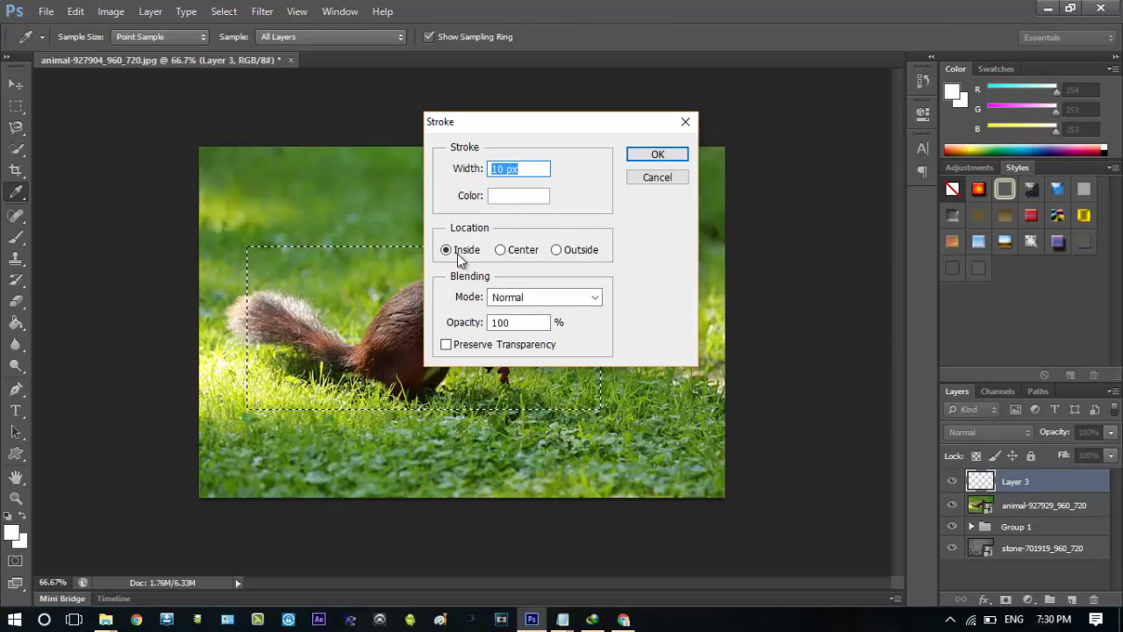
click(657, 156)
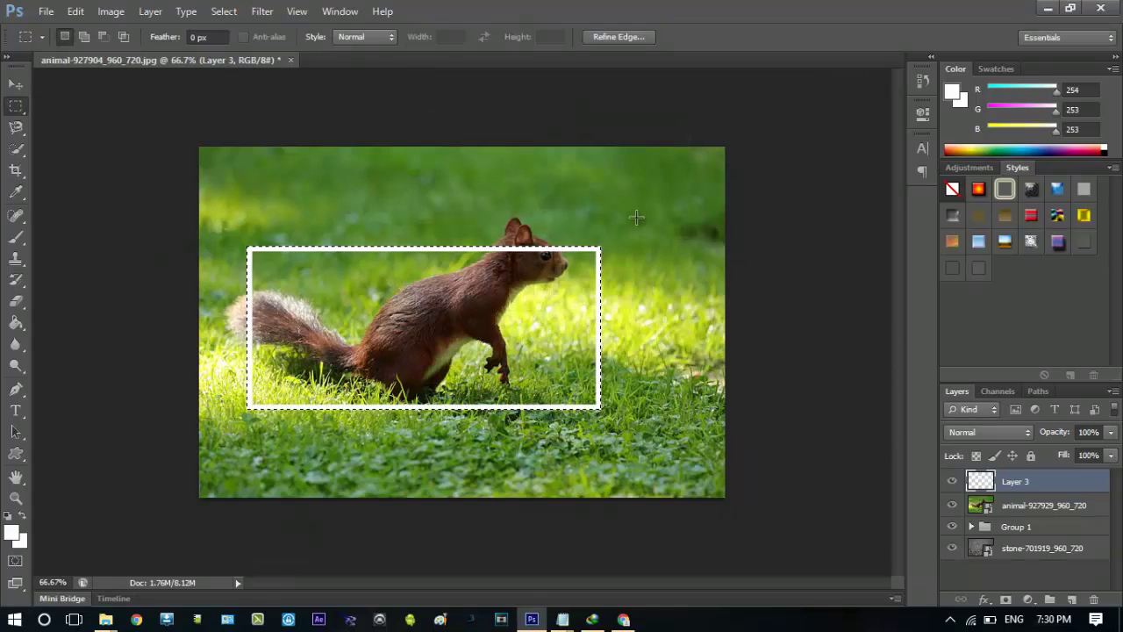
click(76, 12)
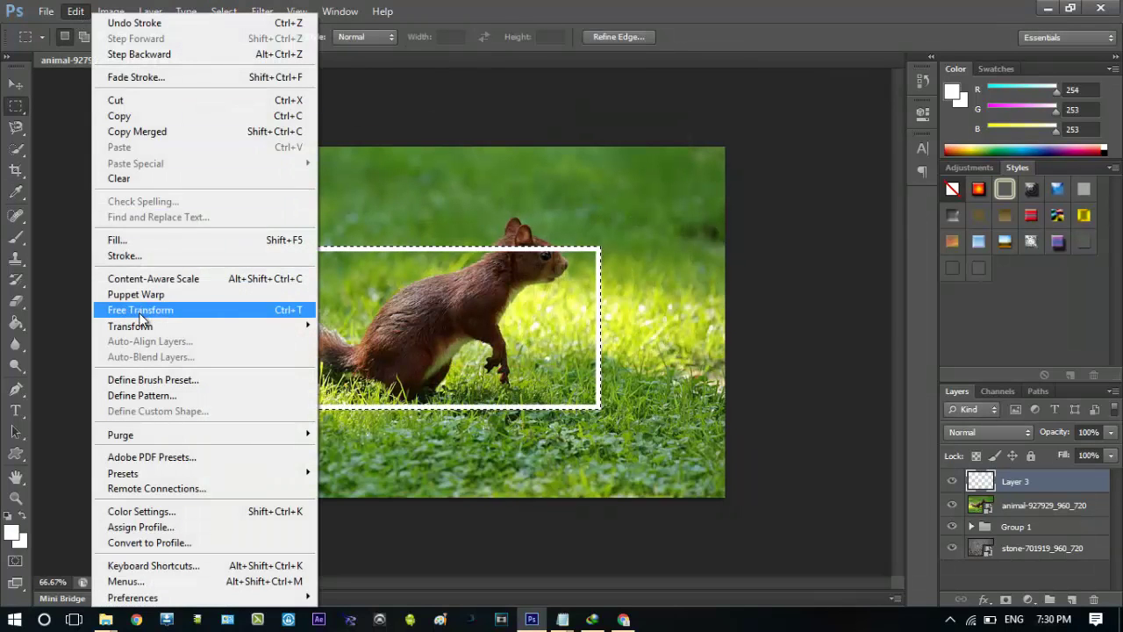
click(141, 309)
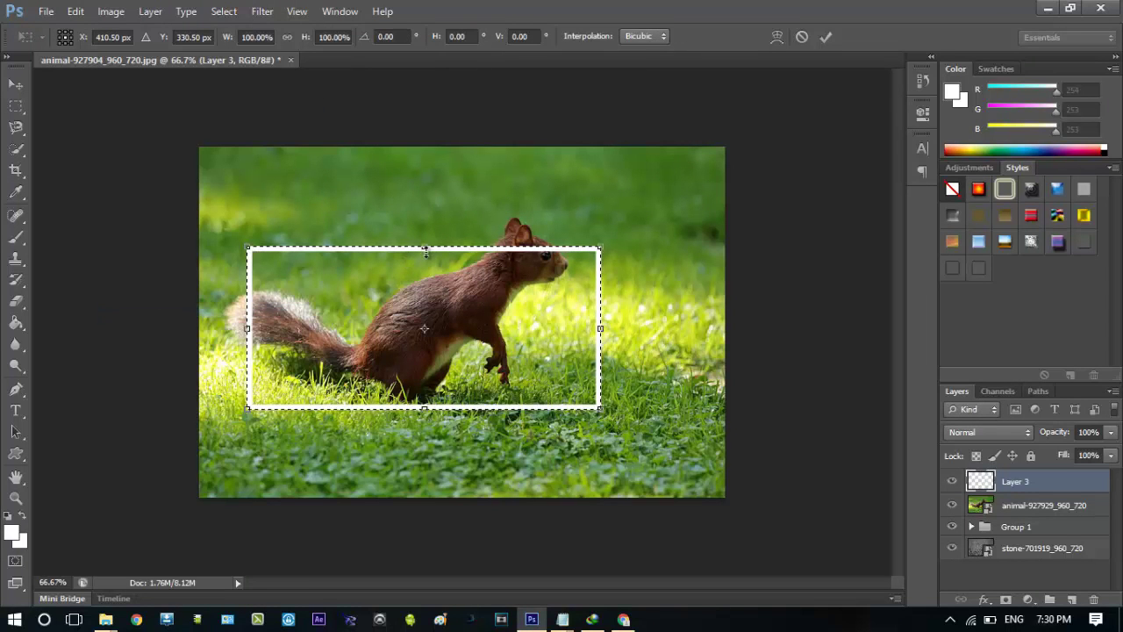
drag(424, 248, 425, 270)
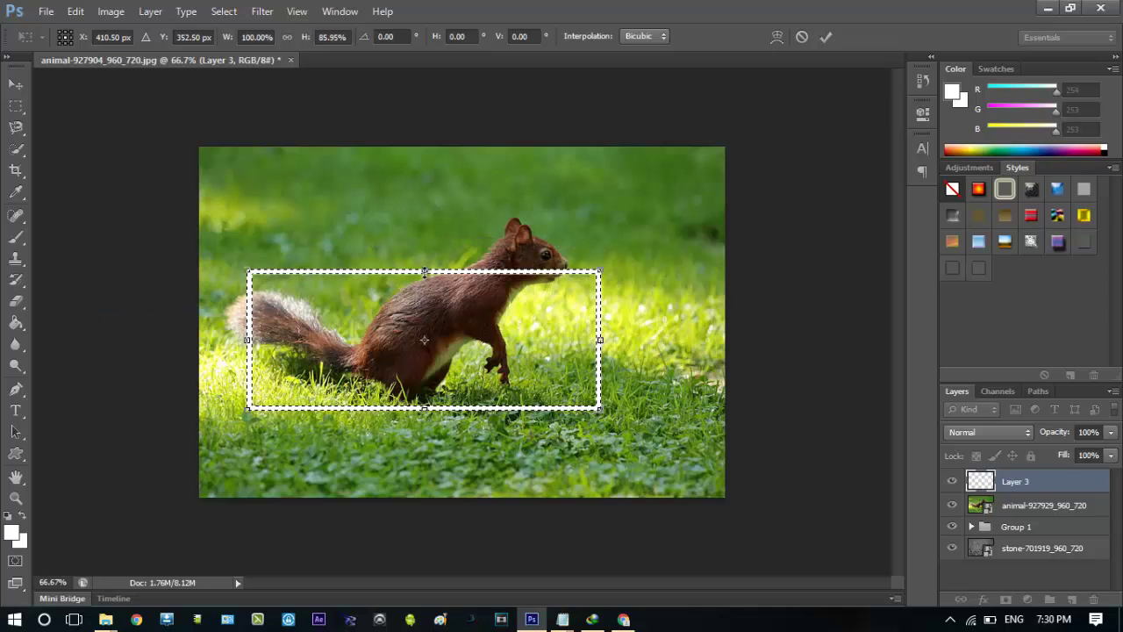
click(826, 37)
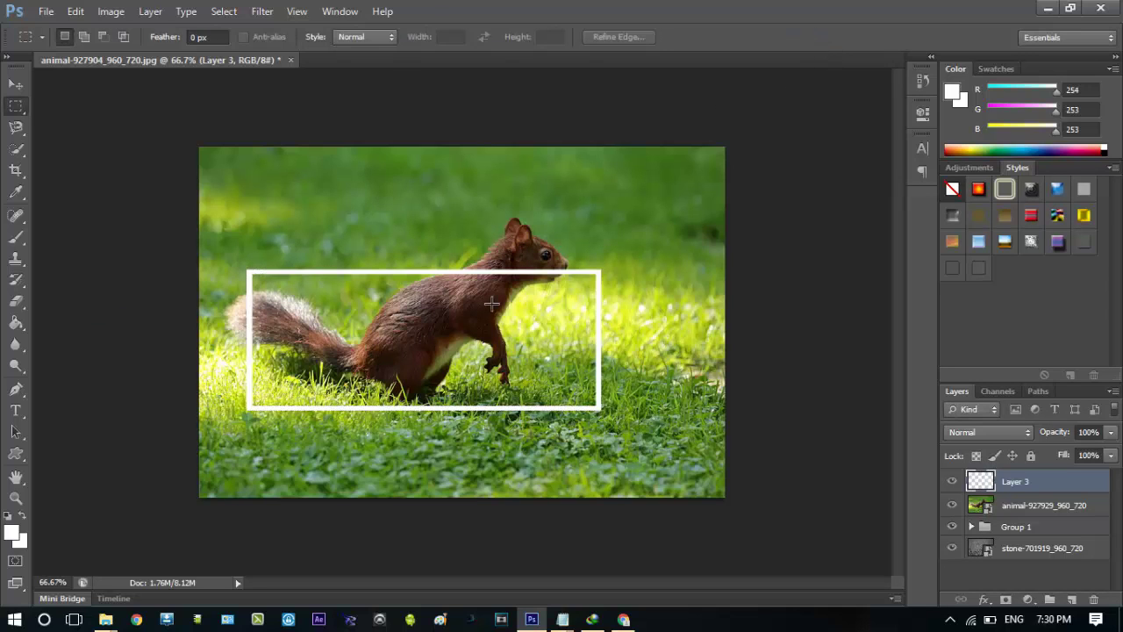
Apply a perspective transform that pinches the frame's top into a trapezoid
click(76, 11)
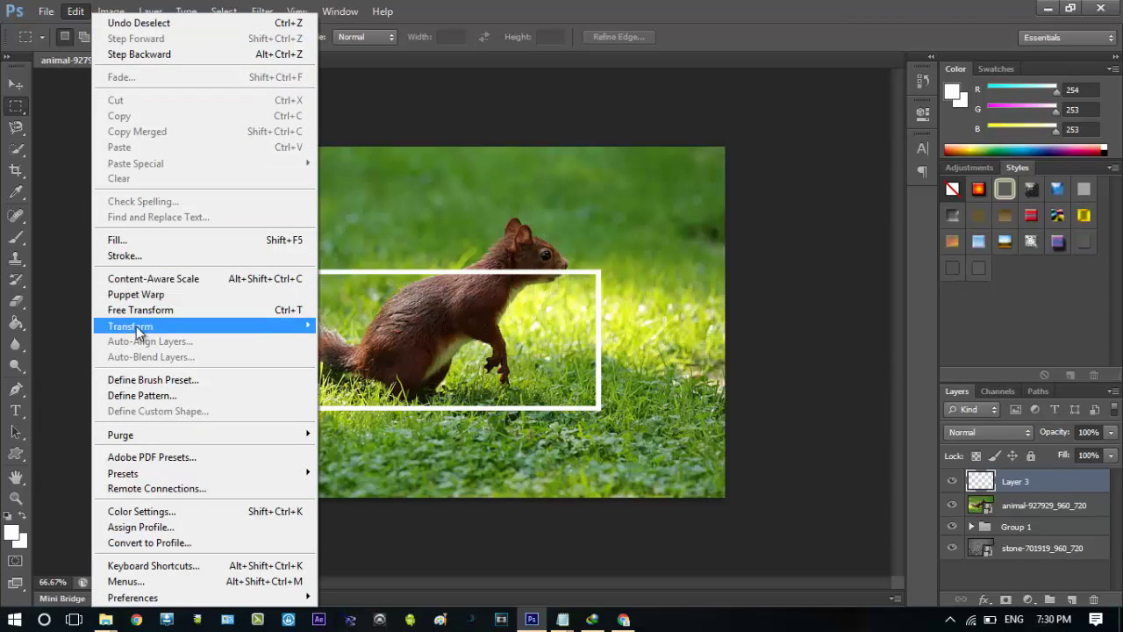
mouse_move(130, 325)
click(359, 414)
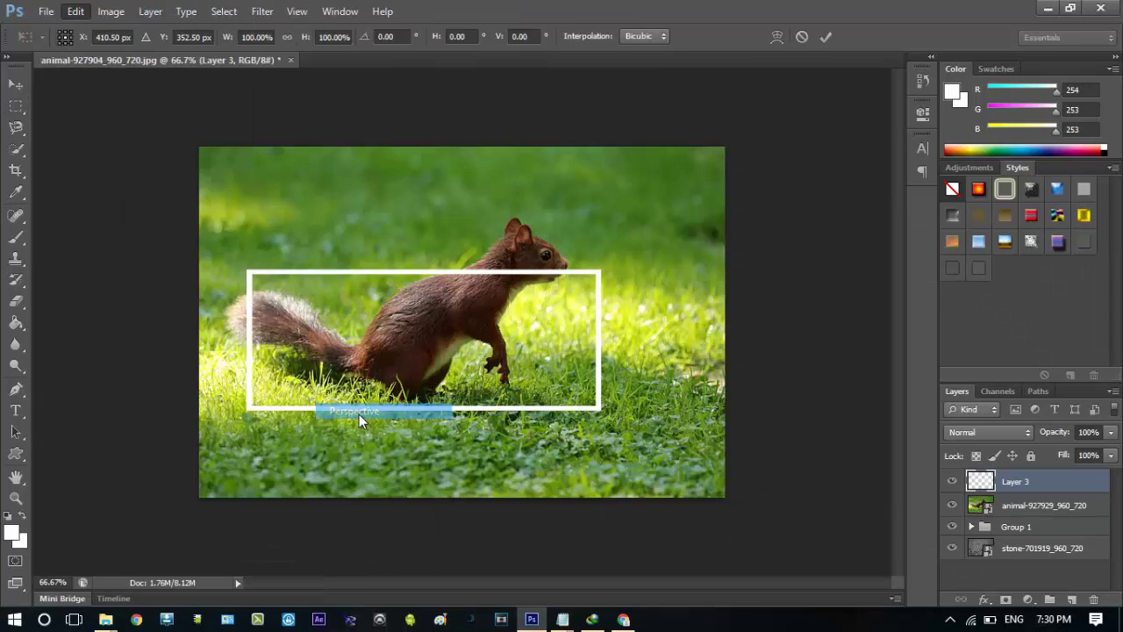
drag(600, 274, 585, 271)
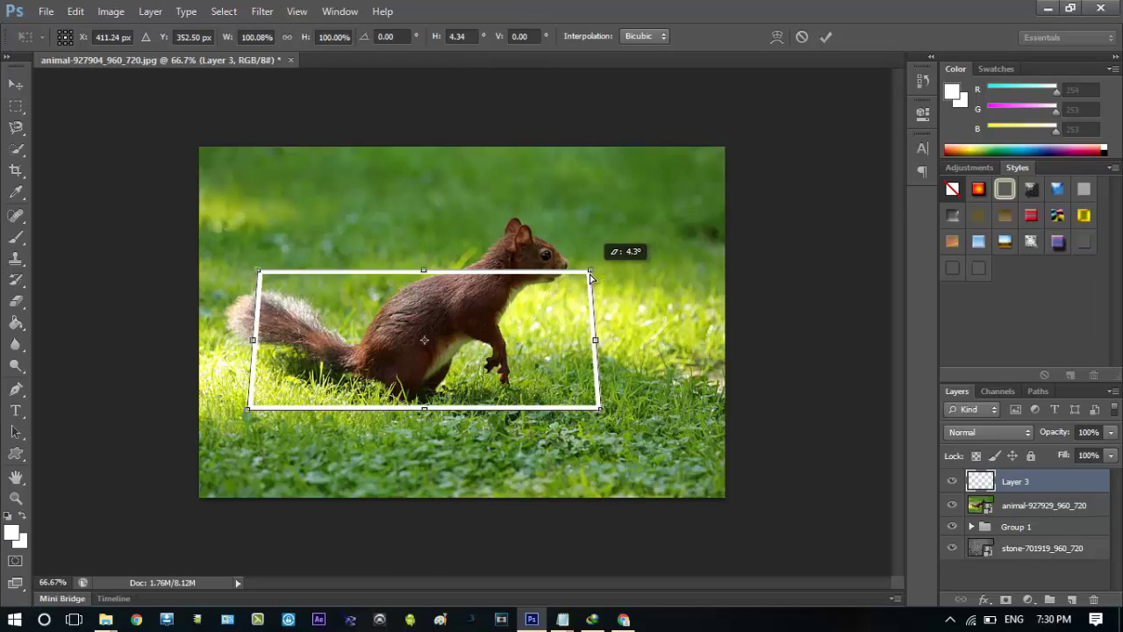
click(828, 36)
Warp the frame, pulling all four corners outward
click(70, 13)
mouse_move(130, 325)
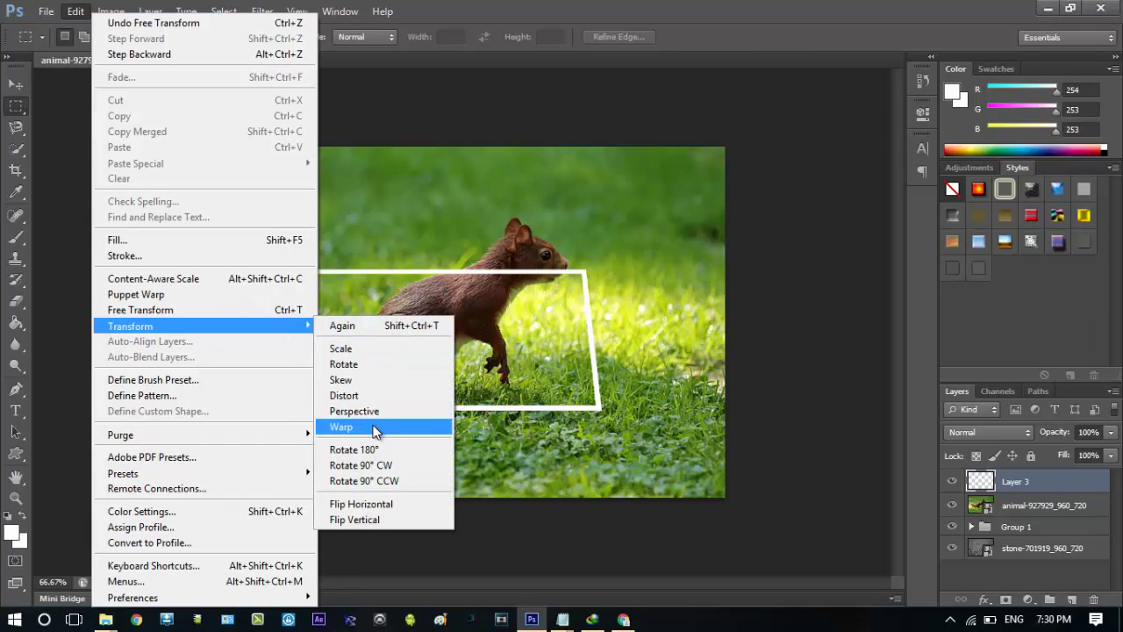
click(379, 426)
drag(604, 272, 614, 266)
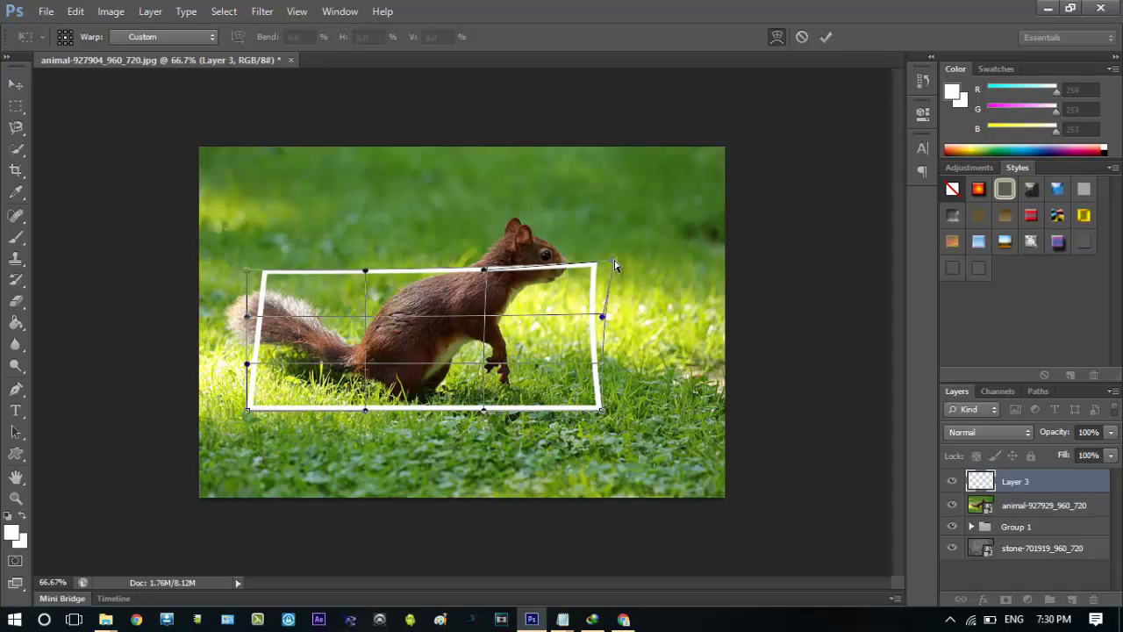
drag(608, 421, 614, 426)
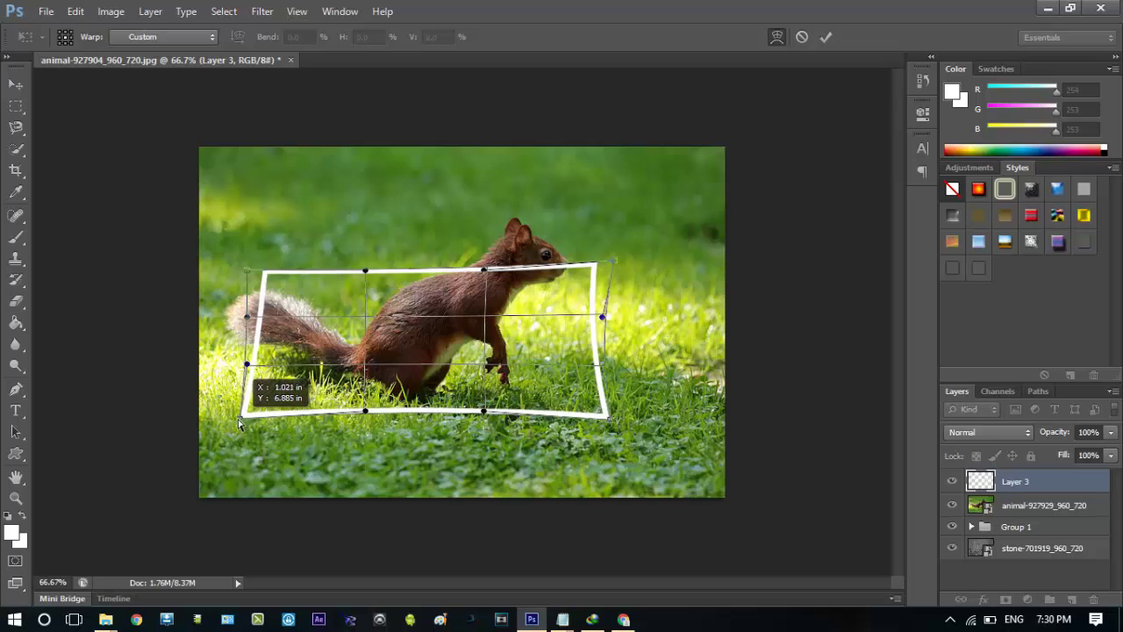
drag(247, 415, 239, 418)
drag(245, 269, 237, 261)
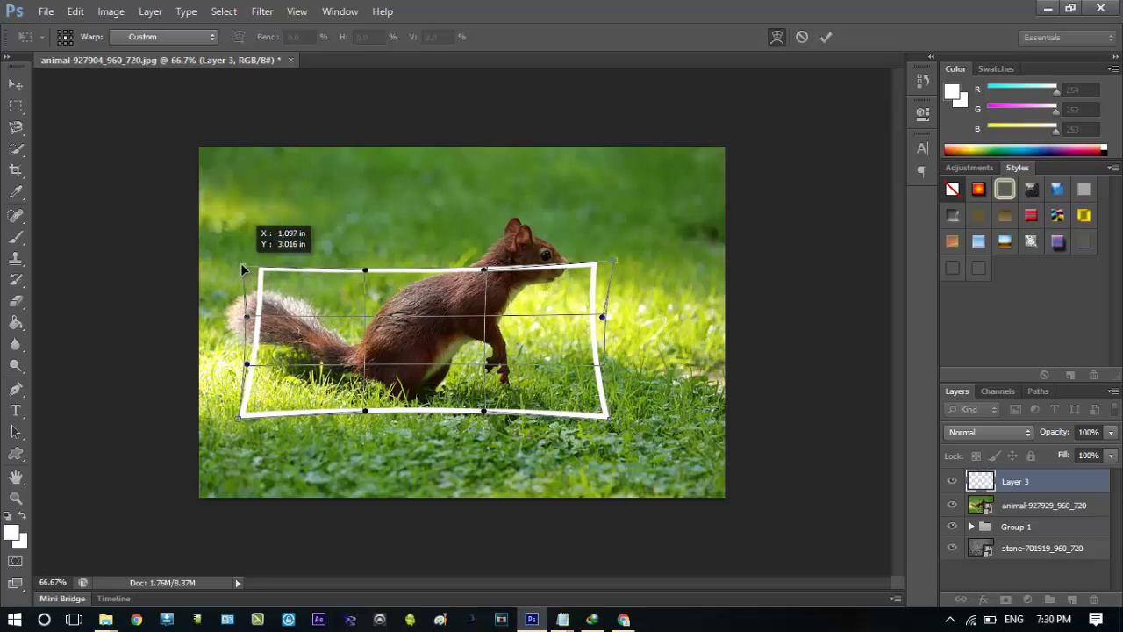
Commit the warp, magic-wand the frame interior, and try a mask on the photo, then undo it
click(819, 40)
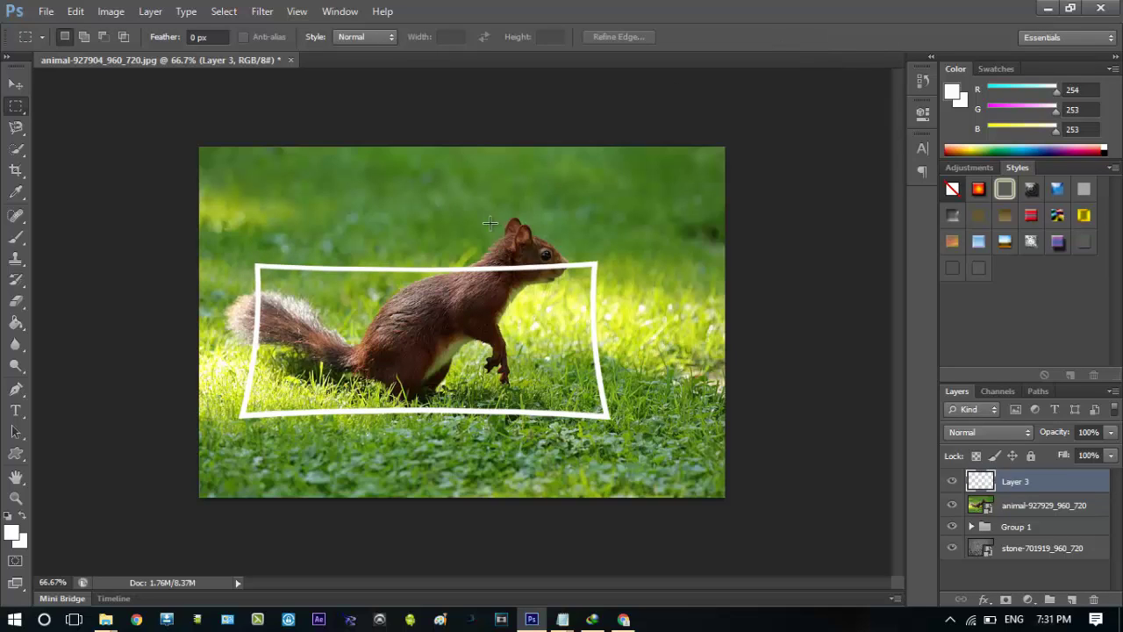
click(16, 149)
click(56, 163)
click(331, 336)
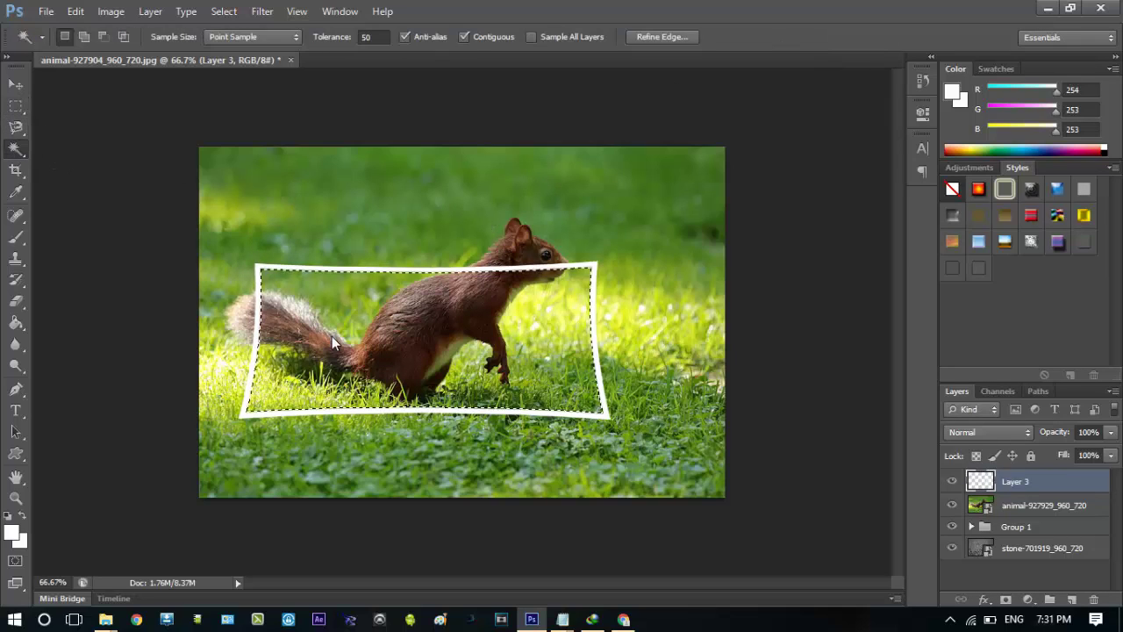
click(1000, 509)
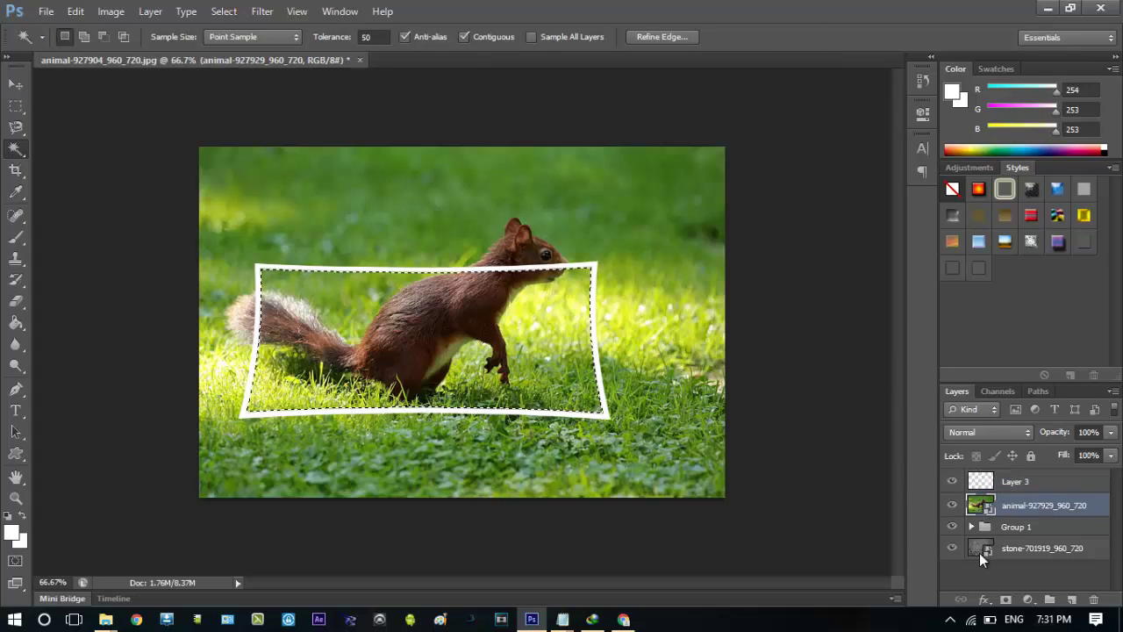
click(1007, 600)
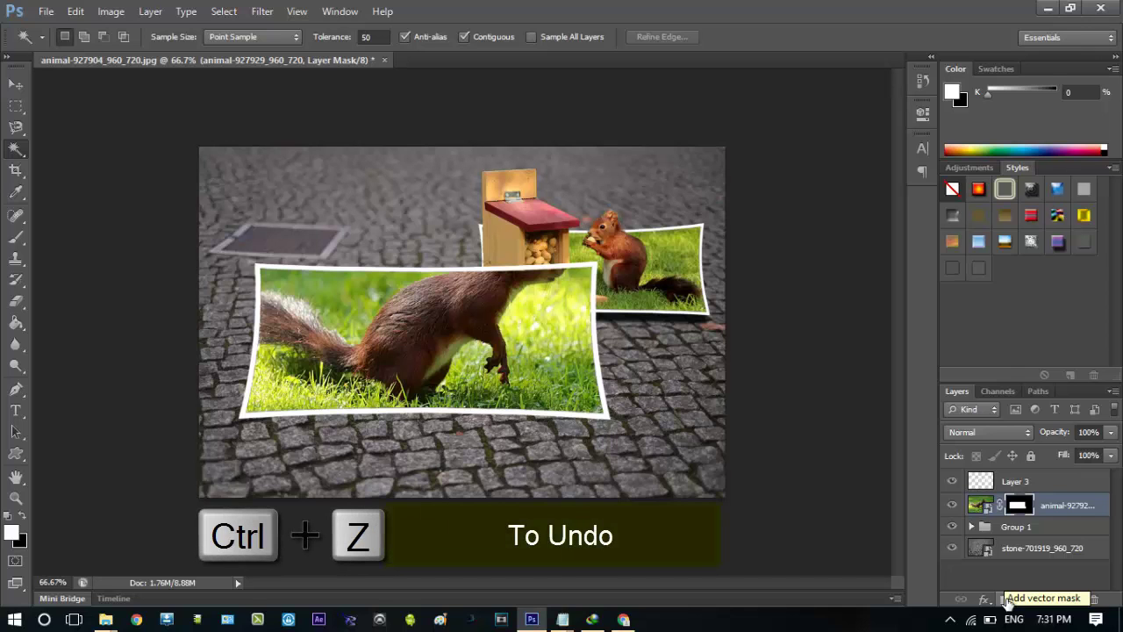
key(ctrl+z)
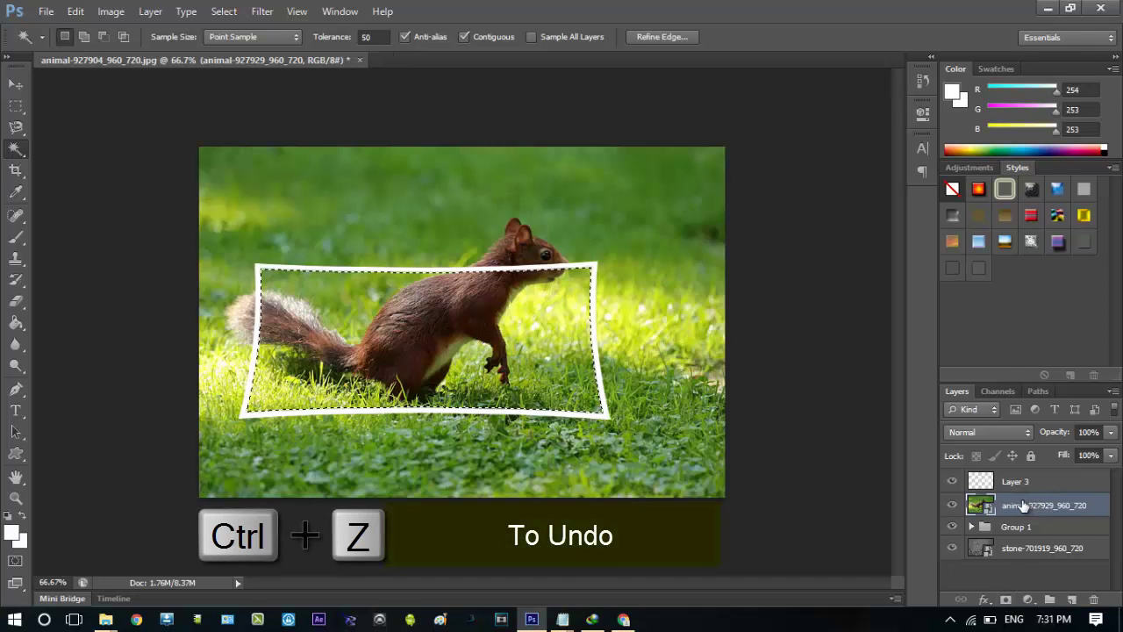
Duplicate the squirrel photo, move the copy above Layer 3, and mask the original to the selection
right_click(1022, 506)
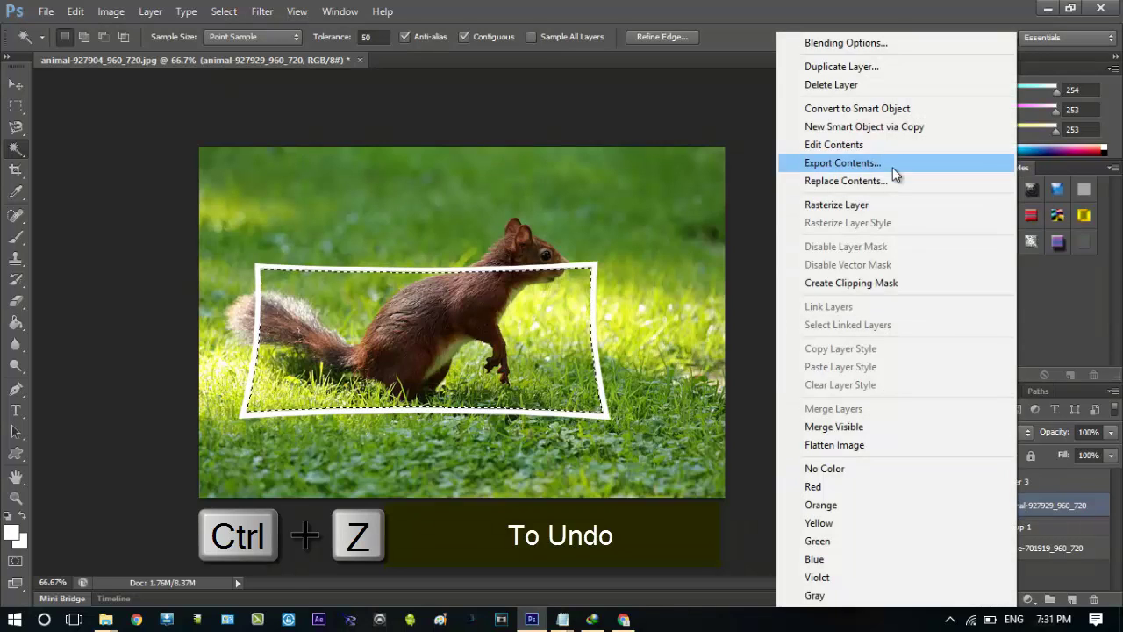
click(863, 69)
click(707, 183)
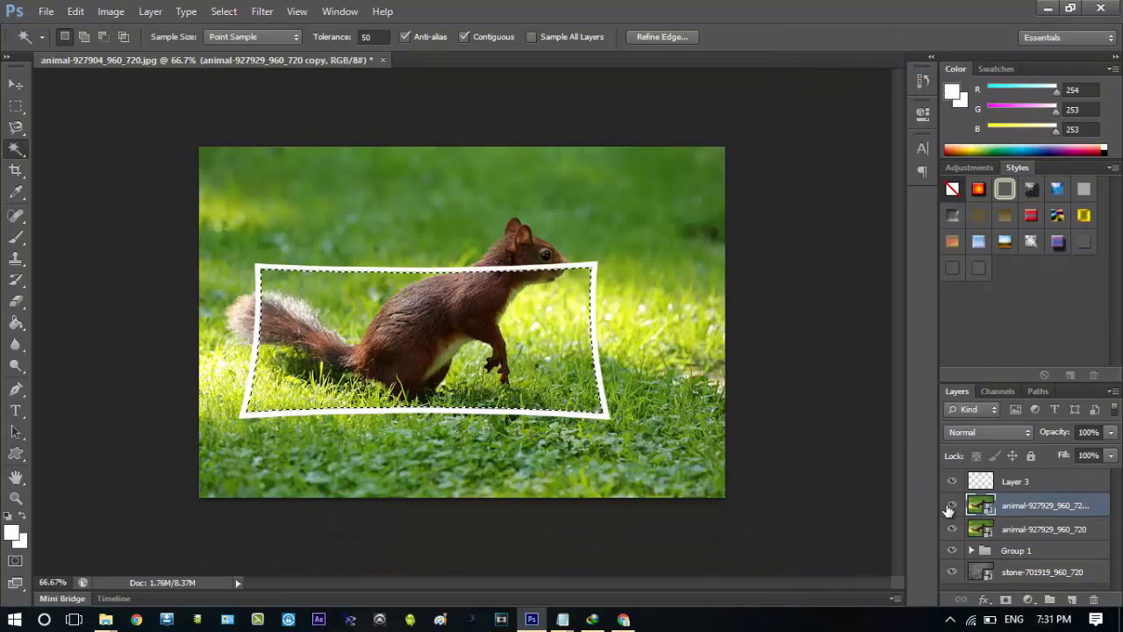
drag(1007, 509, 1007, 483)
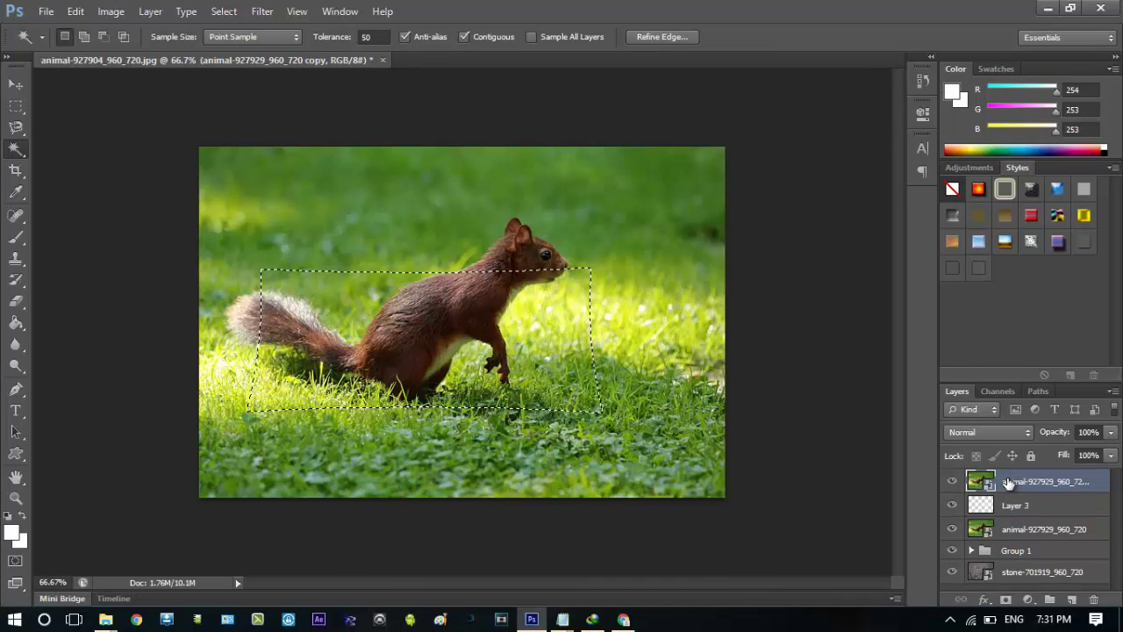
click(1009, 529)
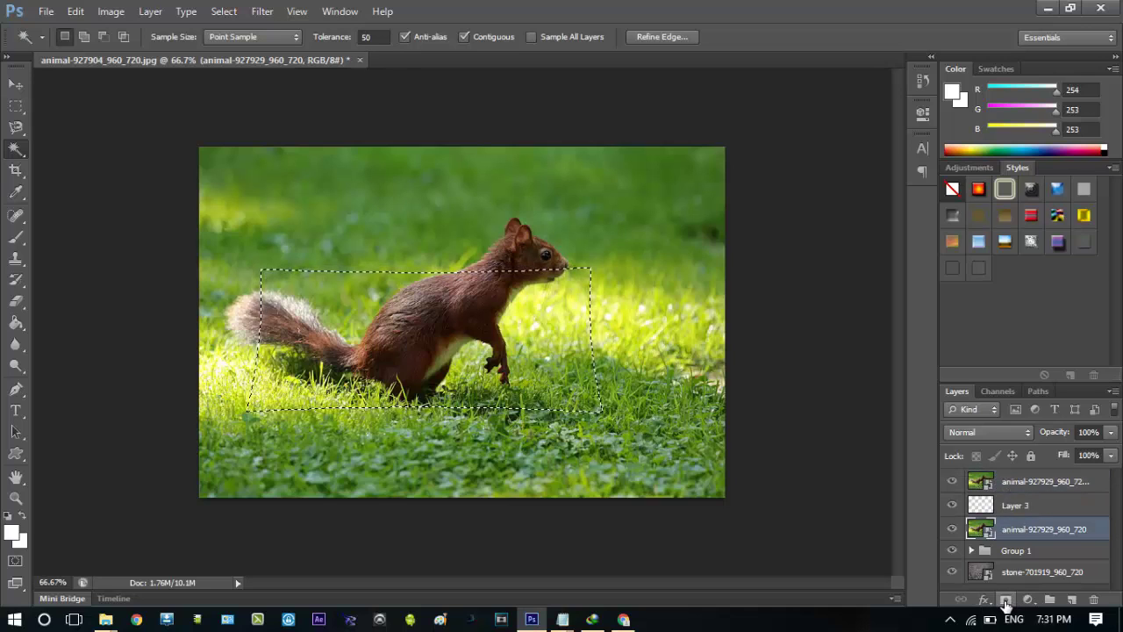
click(1005, 600)
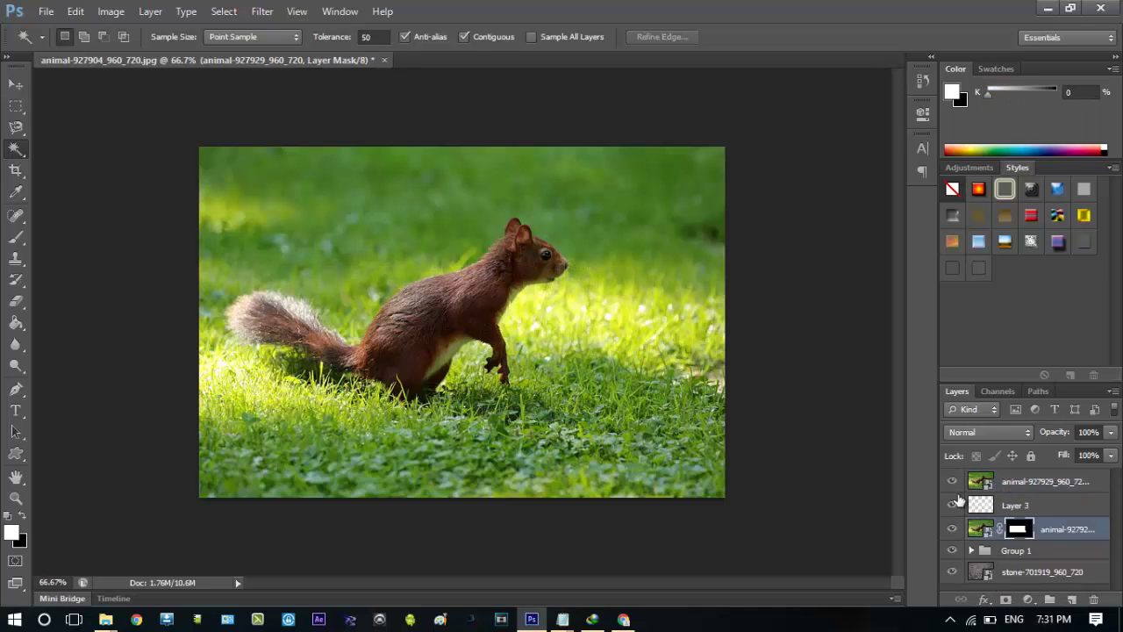
click(952, 483)
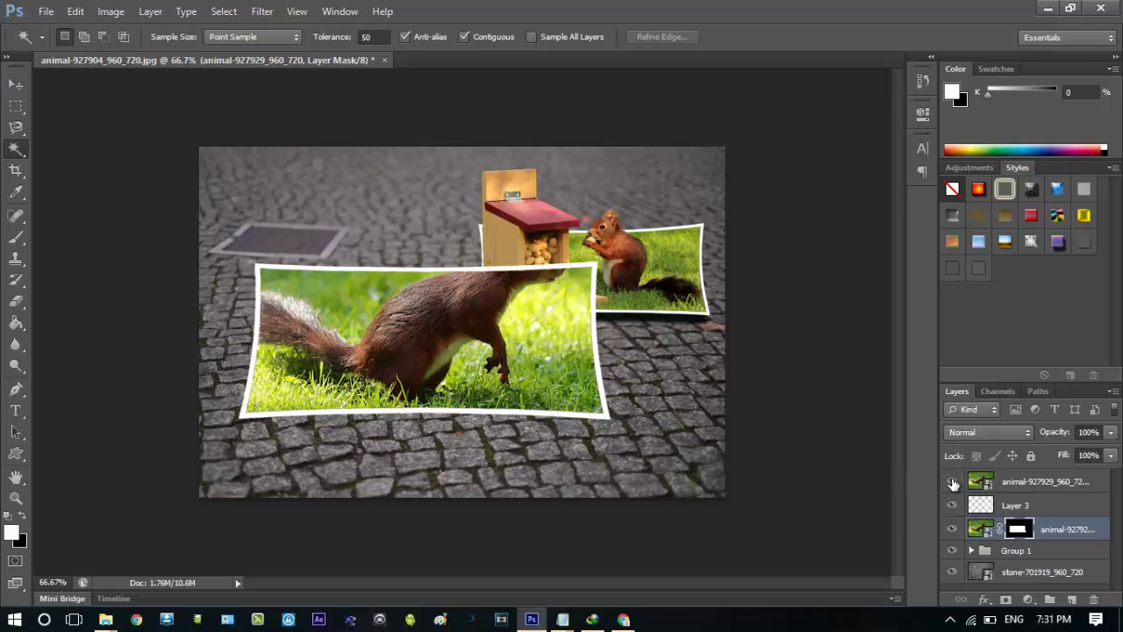
Show the top photo copy and quick-select the whole squirrel from tail to head
click(952, 483)
right_click(17, 150)
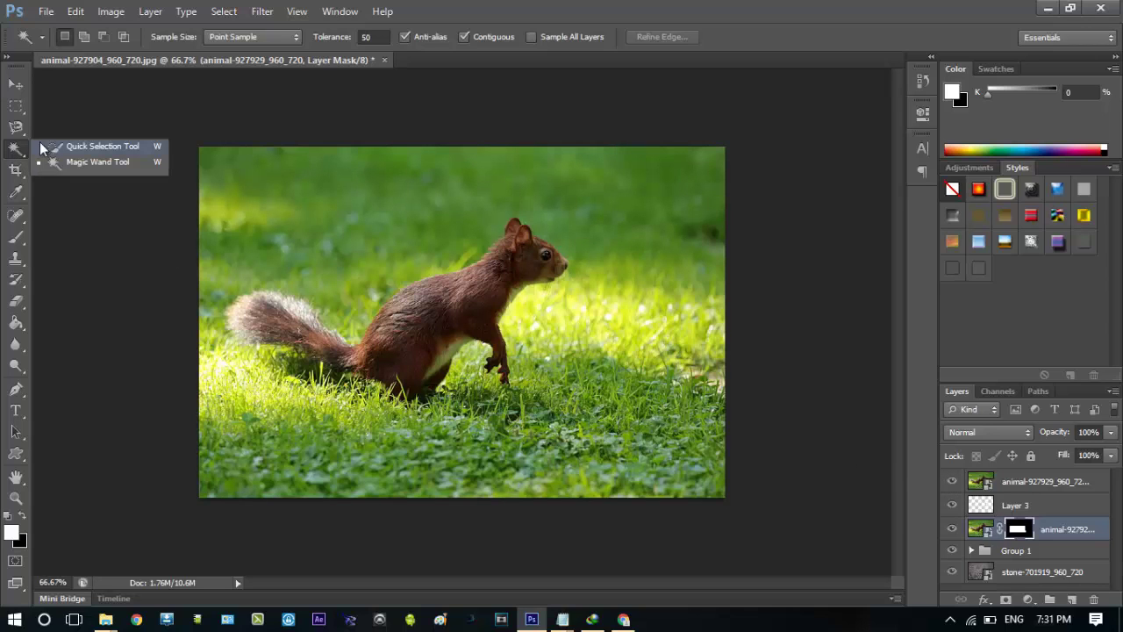
click(64, 149)
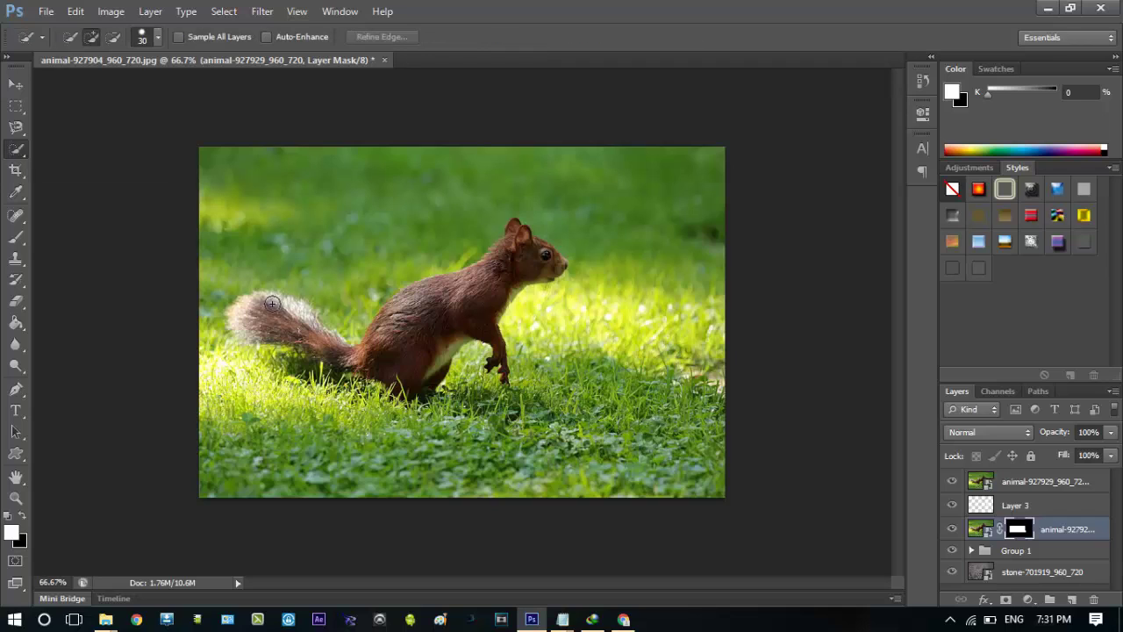
mouse_move(263, 309)
mouse_down()
mouse_move(239, 320)
mouse_move(247, 333)
mouse_move(325, 340)
mouse_up()
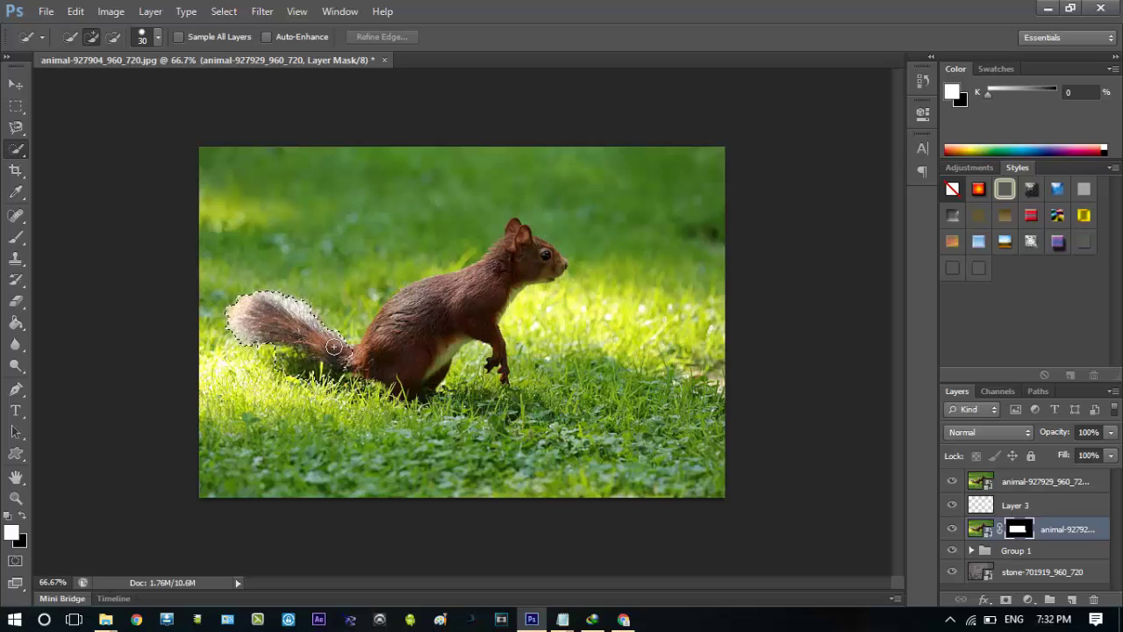
mouse_move(371, 358)
mouse_down()
mouse_move(361, 354)
mouse_move(411, 302)
mouse_move(499, 259)
mouse_up()
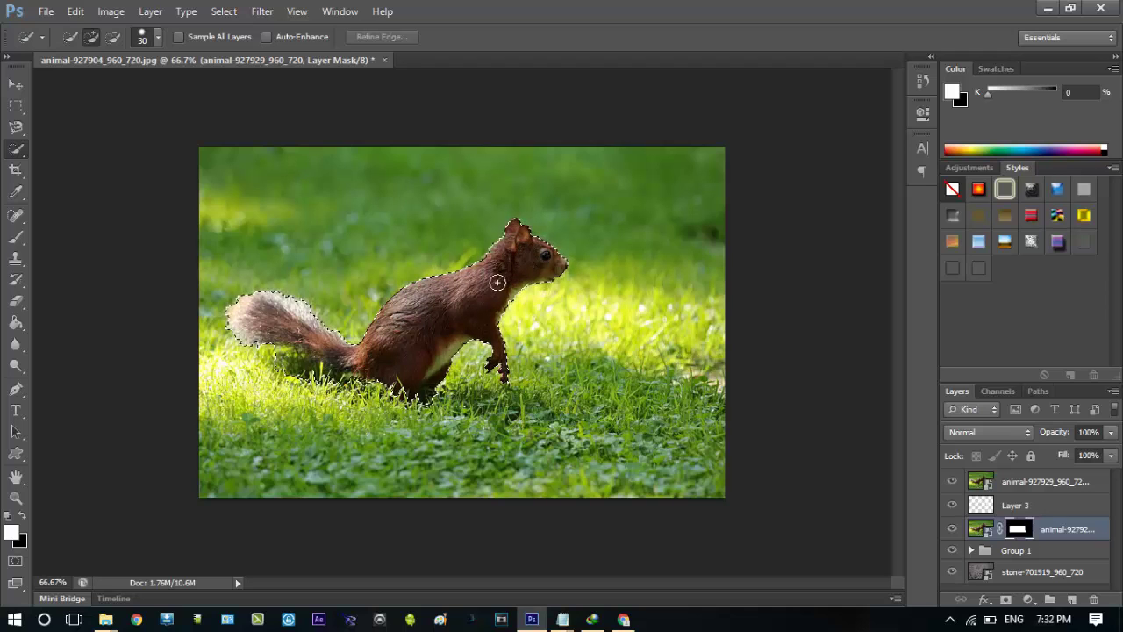
click(366, 361)
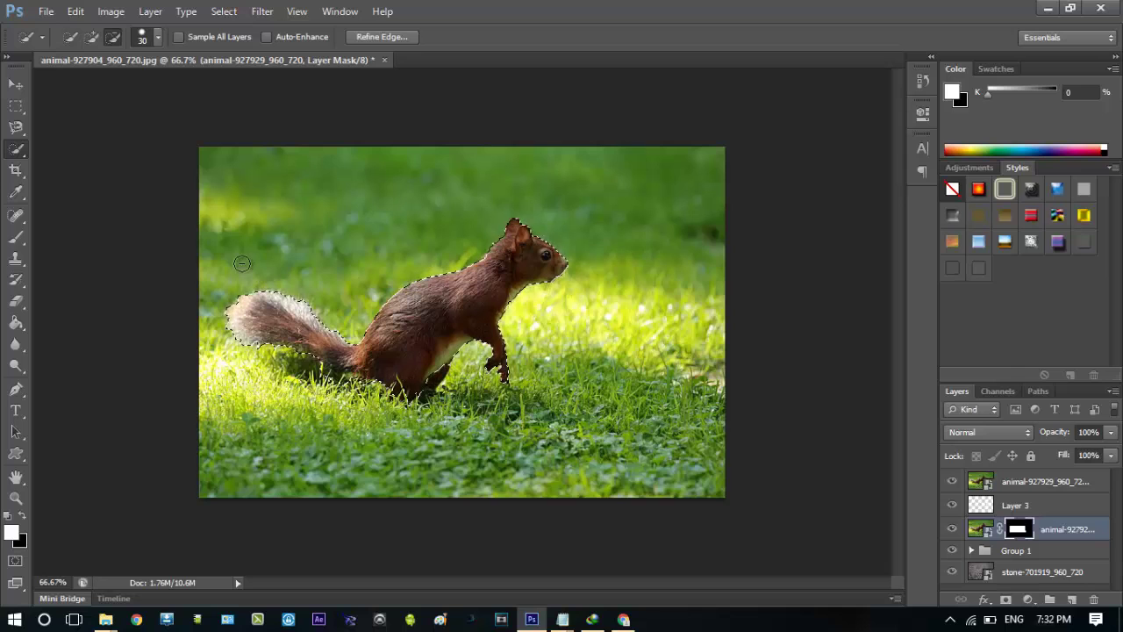
click(16, 83)
click(149, 12)
mouse_move(159, 30)
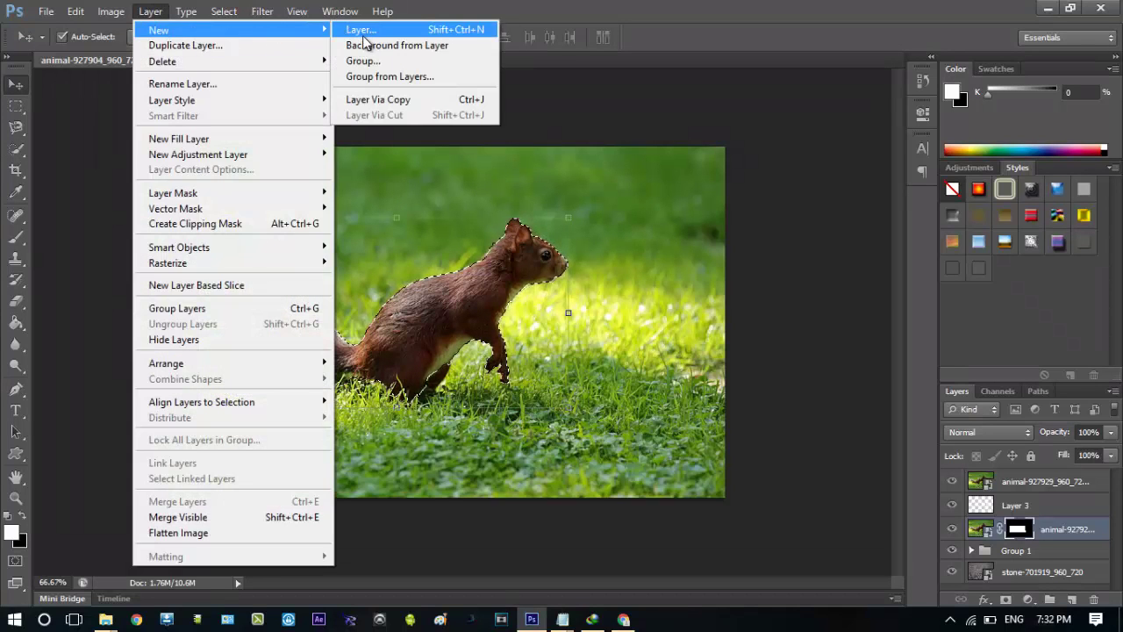
Add empty Layer 4 and mask the top photo copy to the squirrel selection
click(361, 30)
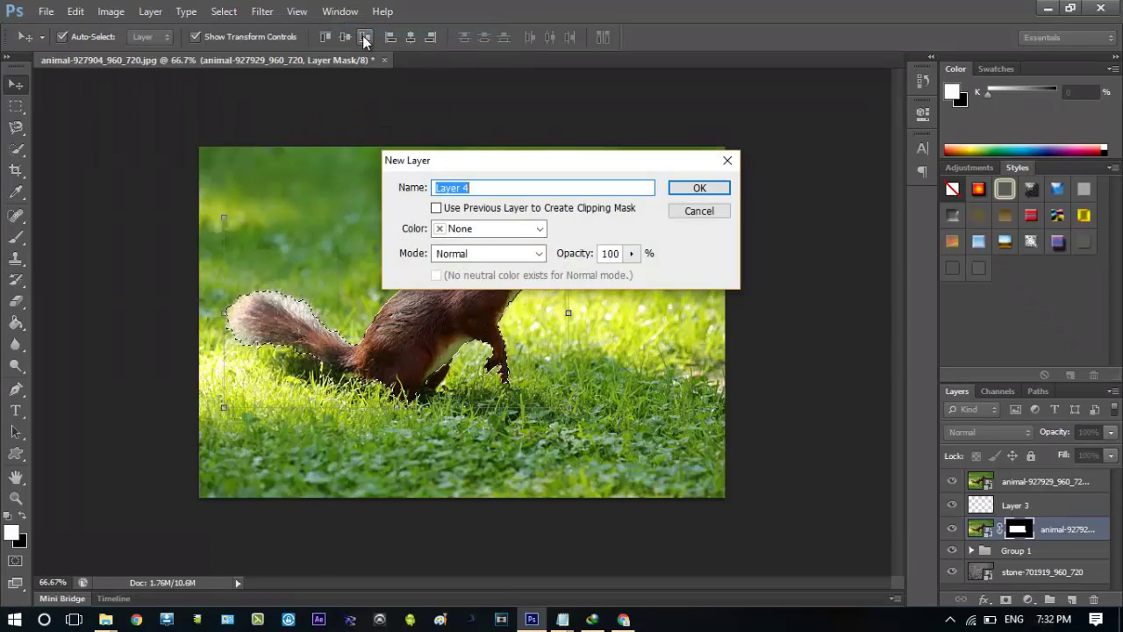
click(700, 189)
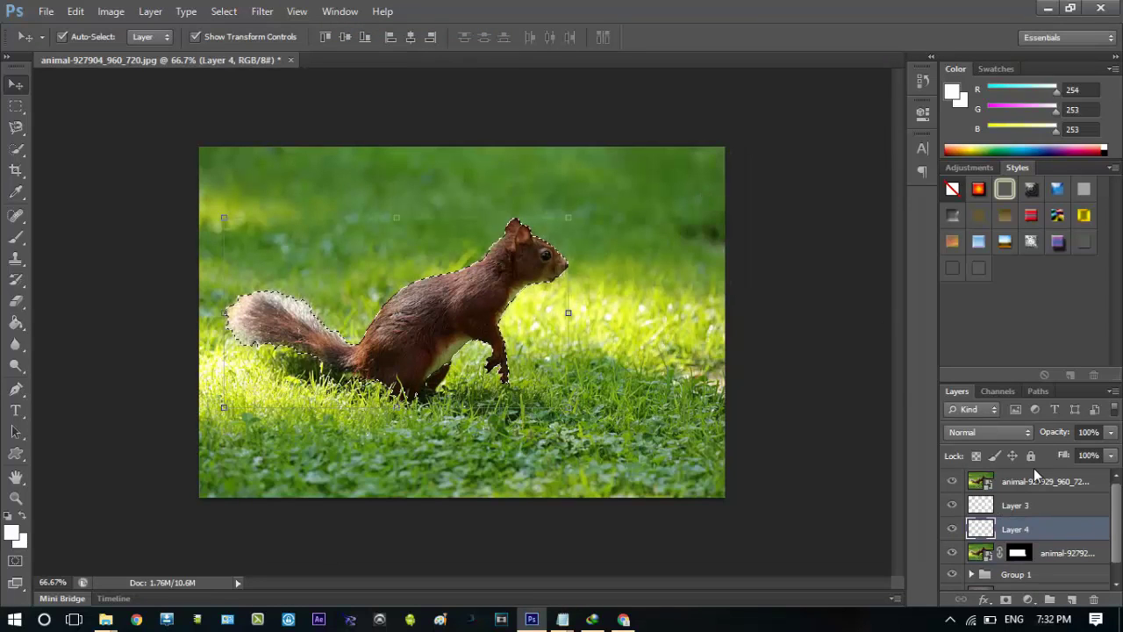
click(1014, 484)
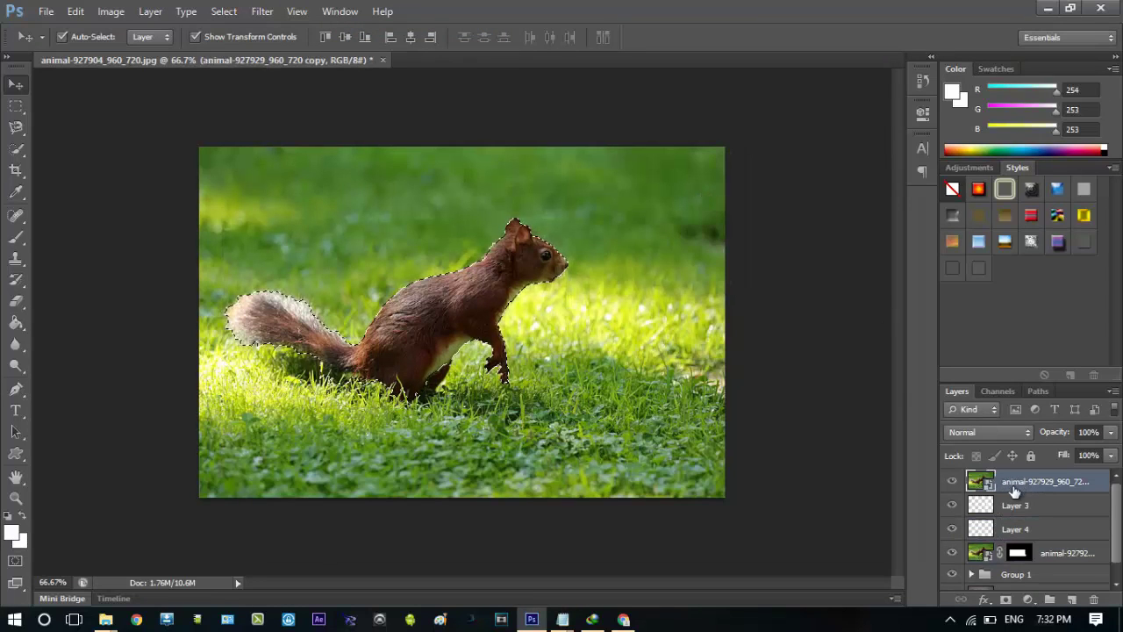
click(1006, 602)
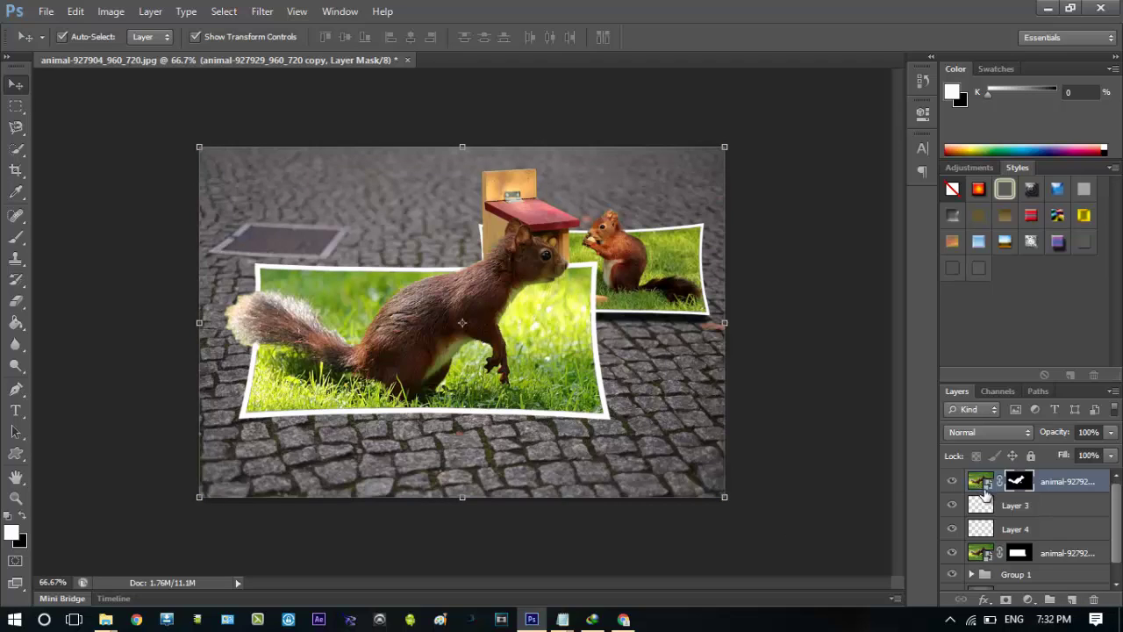
Group the four grass squirrel layers into Group 2
shift+click(989, 554)
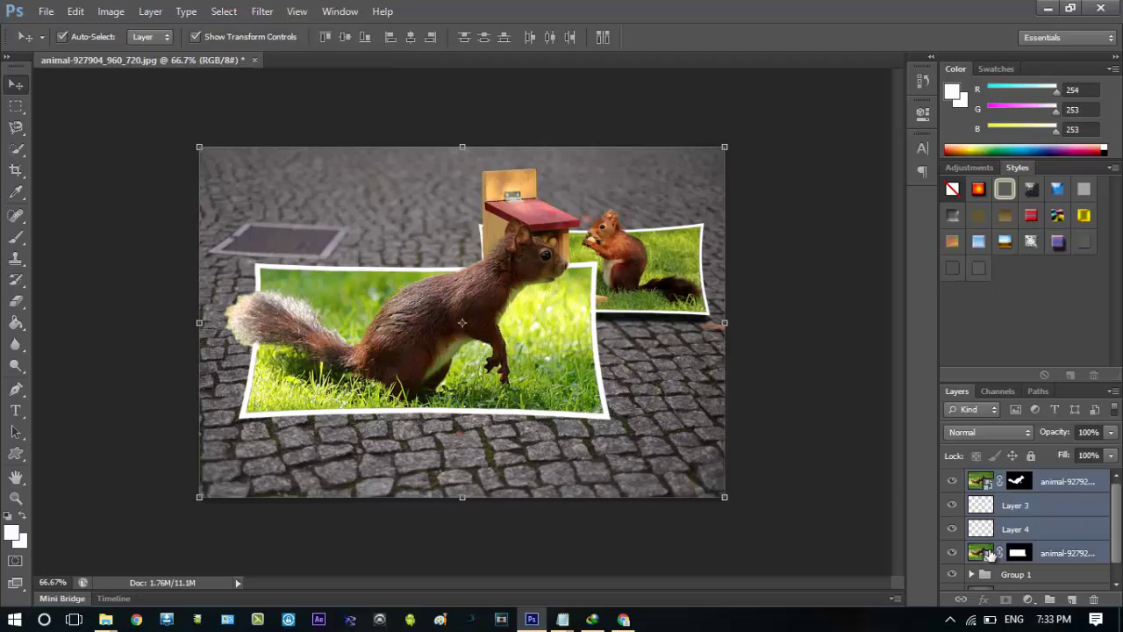
click(150, 11)
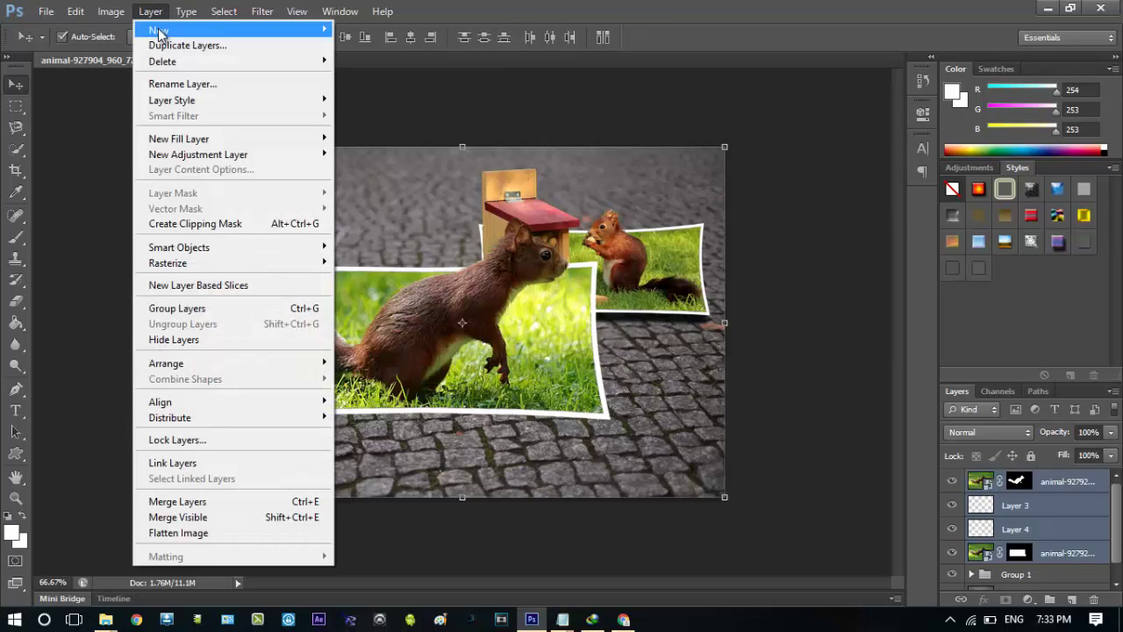
click(181, 309)
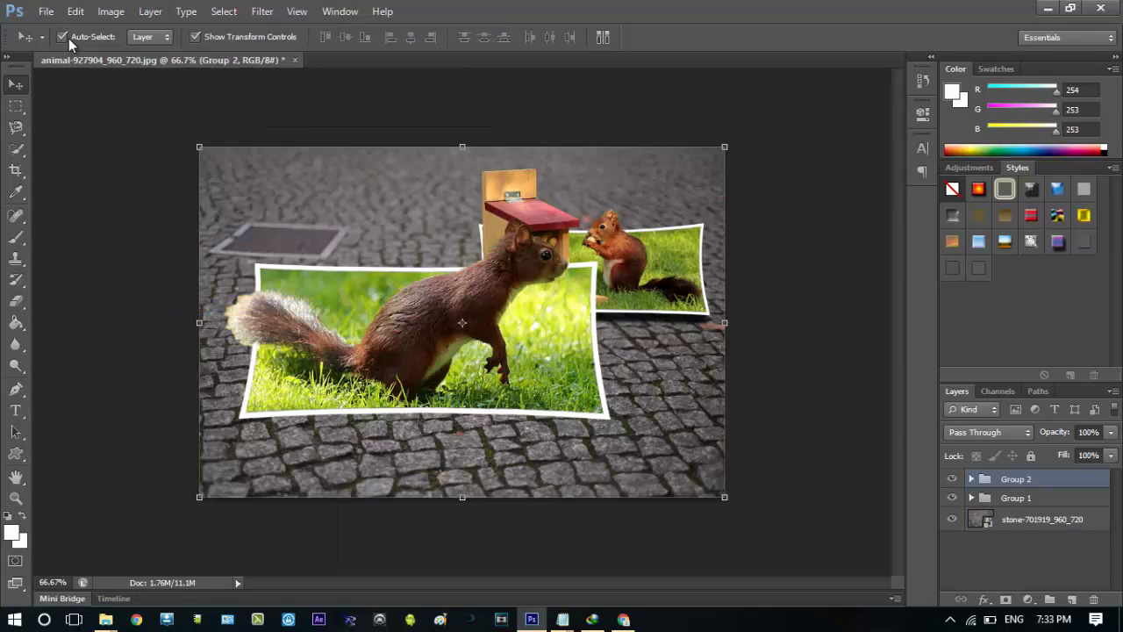
Scale Group 2 to 62.5% and move it to the lower left of the cobblestones
click(75, 11)
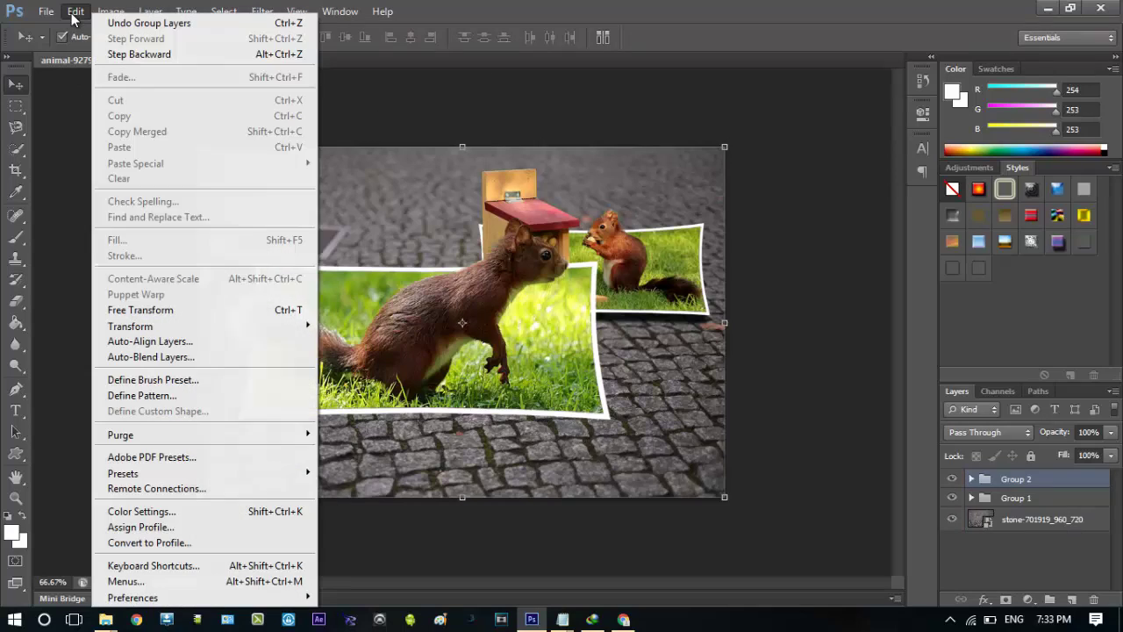
click(136, 312)
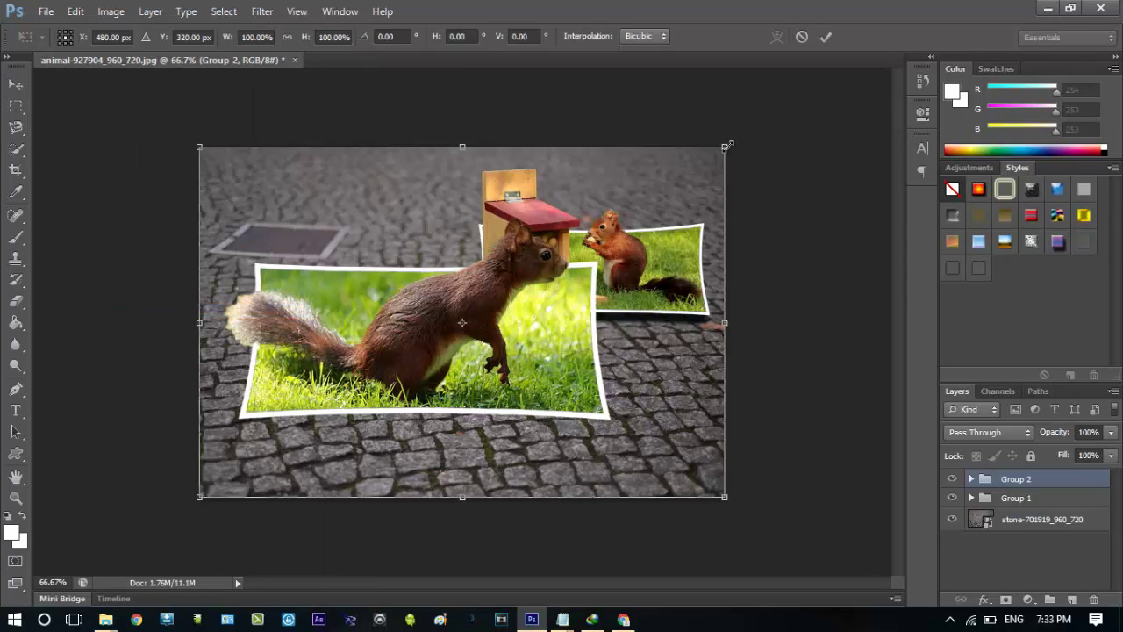
drag(728, 145, 649, 201)
drag(599, 231, 526, 278)
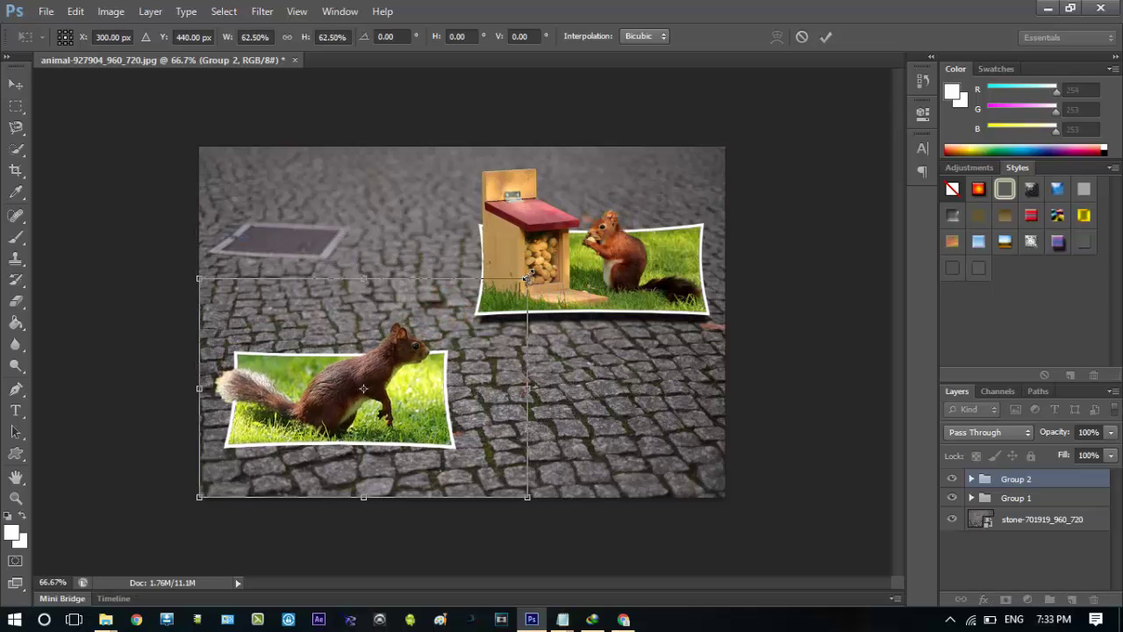
click(825, 40)
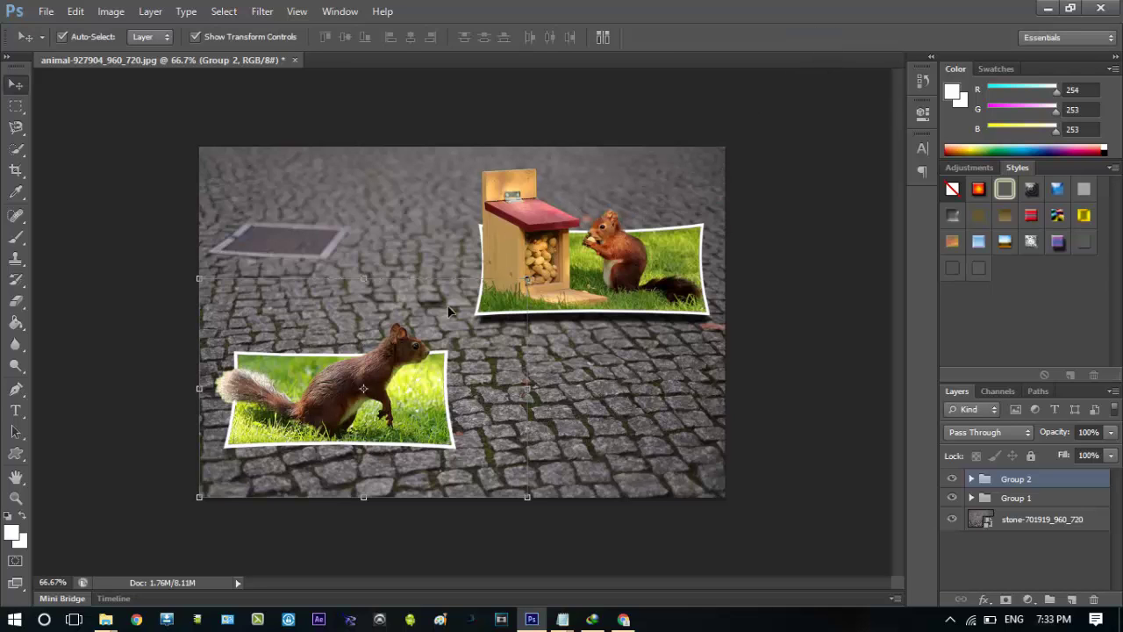
Inspect Group 1, Group 2 and the stone background by toggling visibility and expanding their layers
click(952, 498)
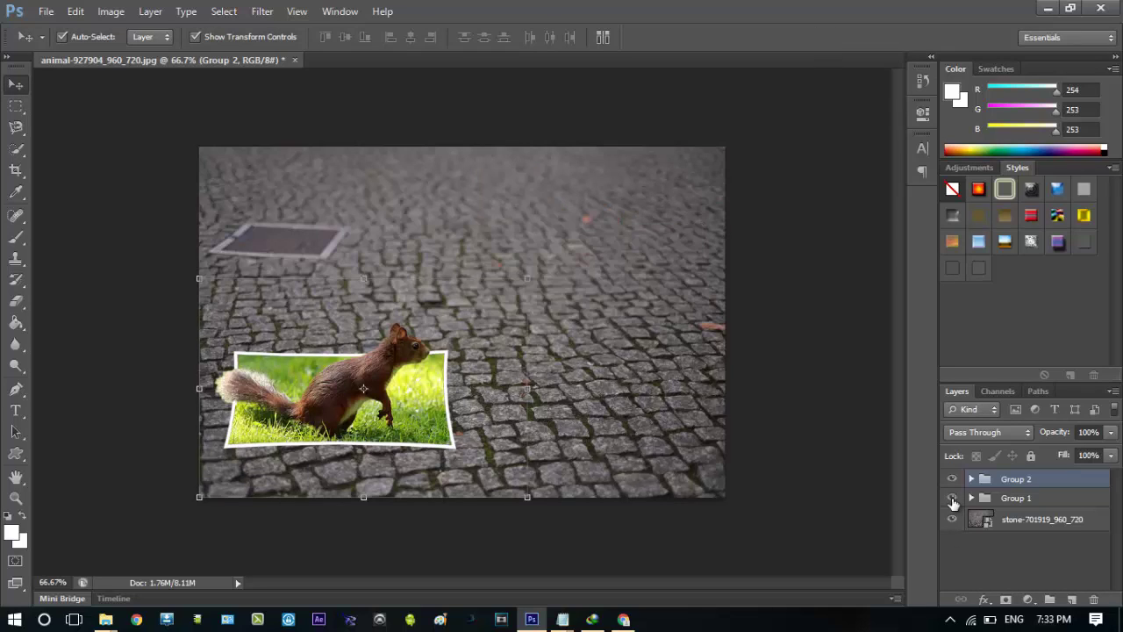
click(953, 498)
click(952, 479)
click(953, 479)
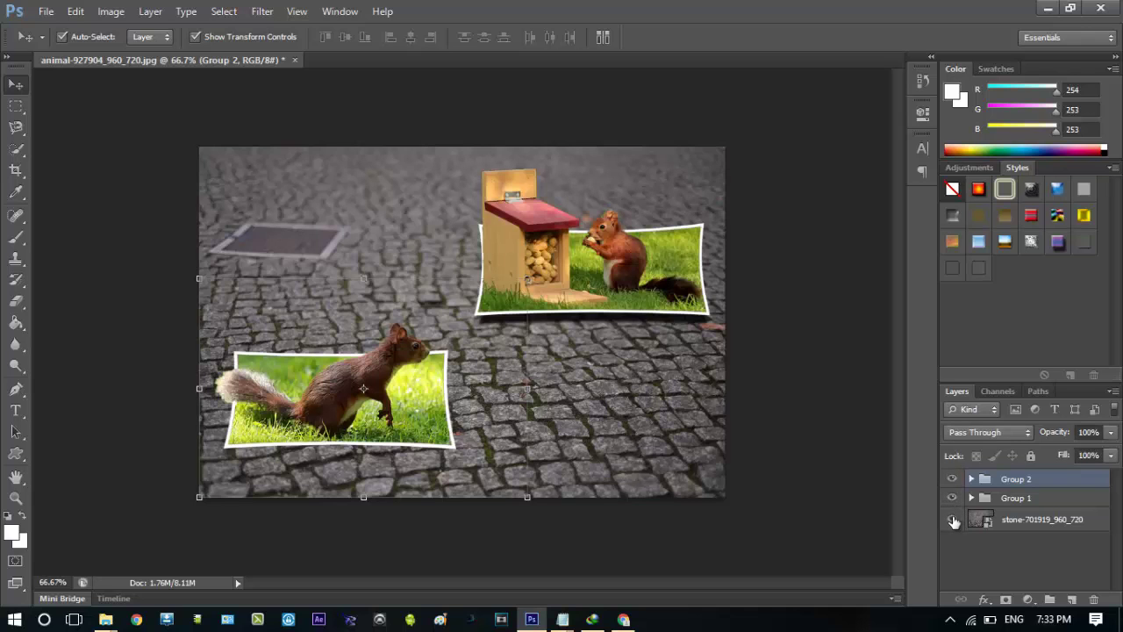
click(953, 519)
click(952, 519)
click(1009, 498)
click(972, 497)
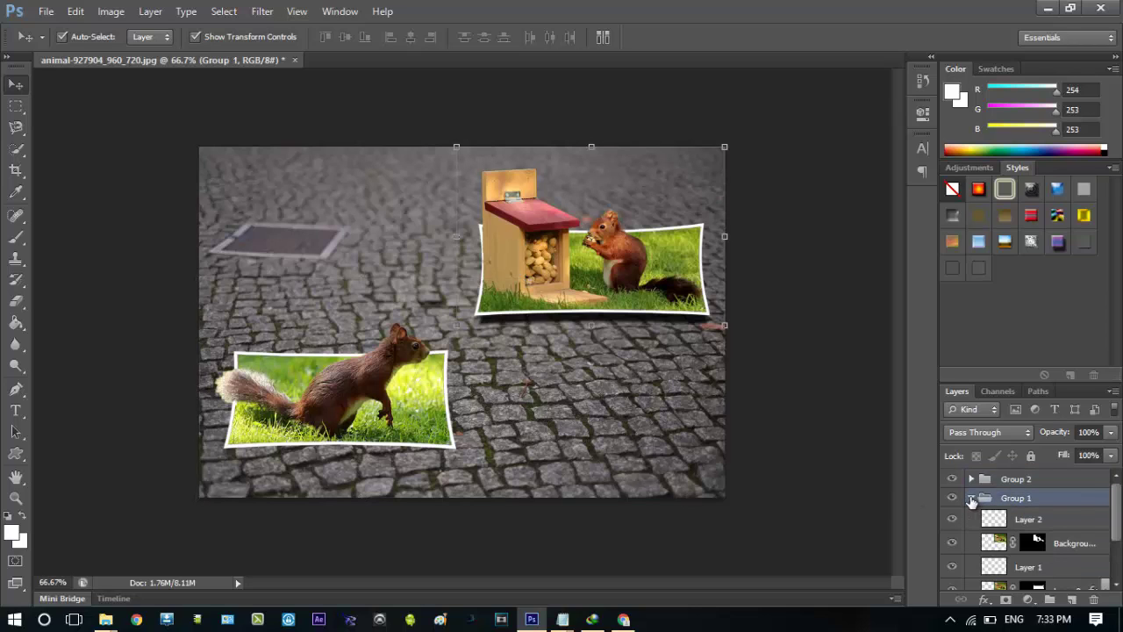
click(971, 498)
click(971, 478)
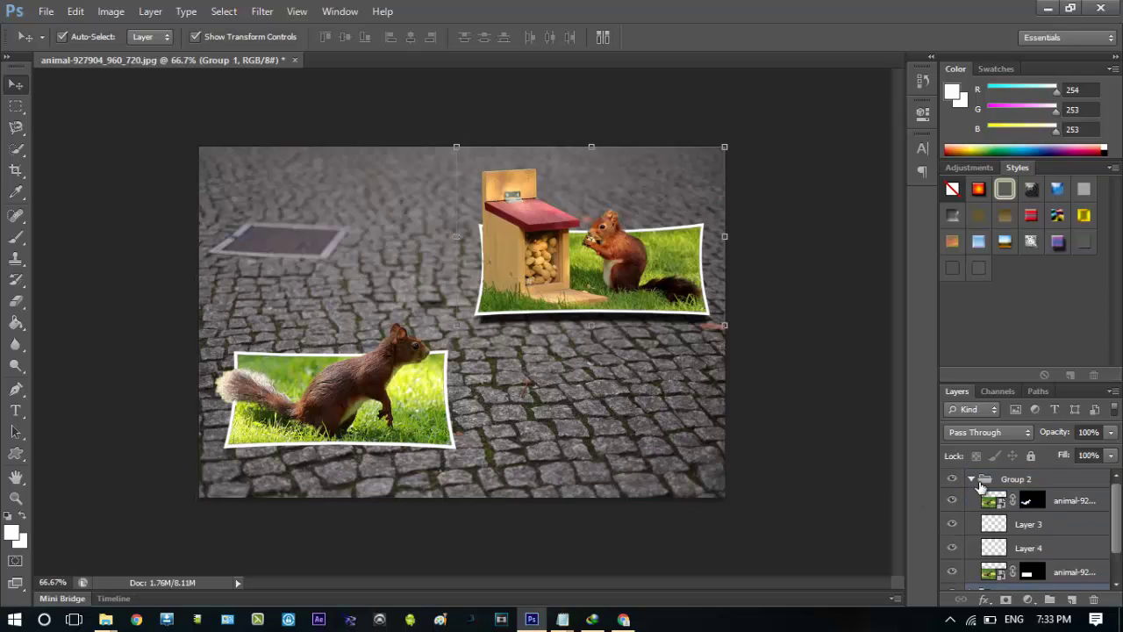
Add an 18 px distance drop shadow to Group 2's bottom squirrel photo layer
click(993, 576)
right_click(992, 576)
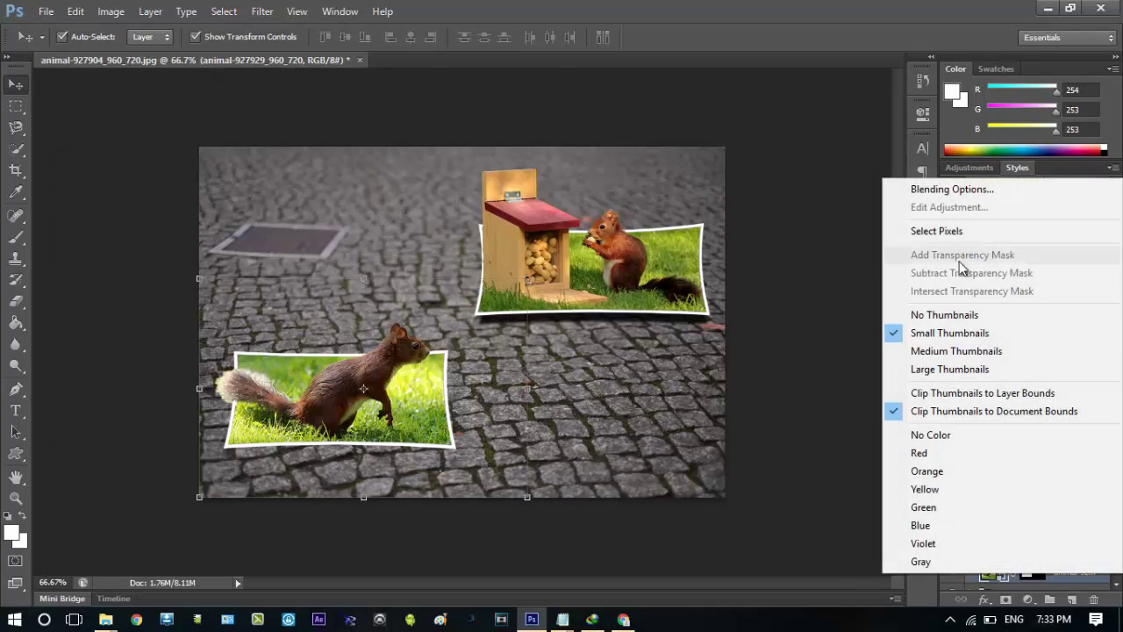
click(950, 188)
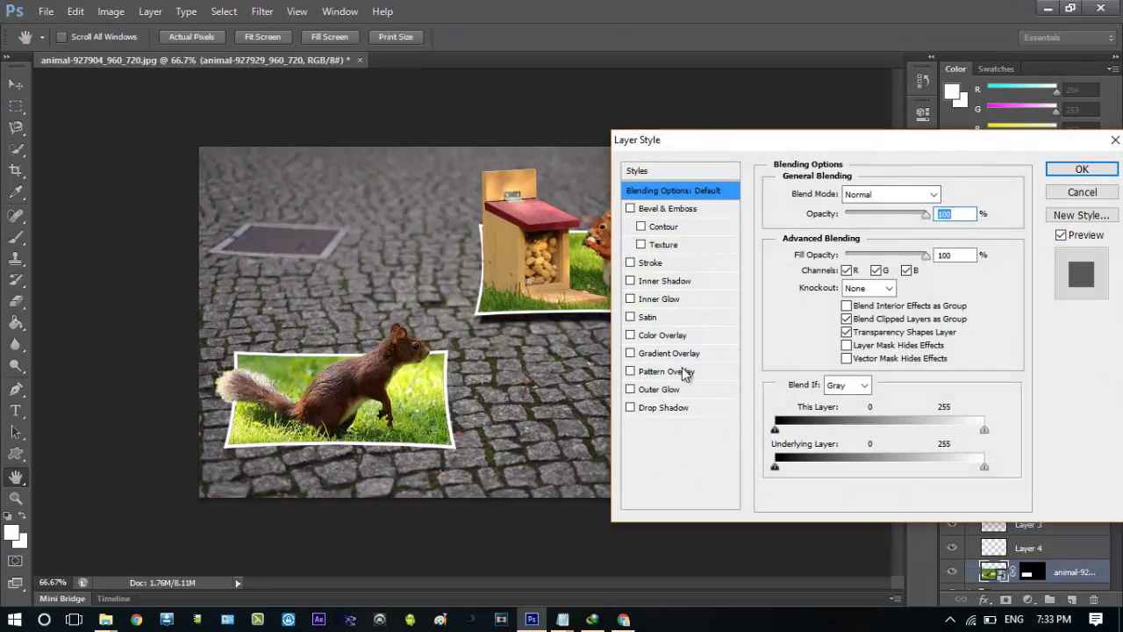
click(669, 409)
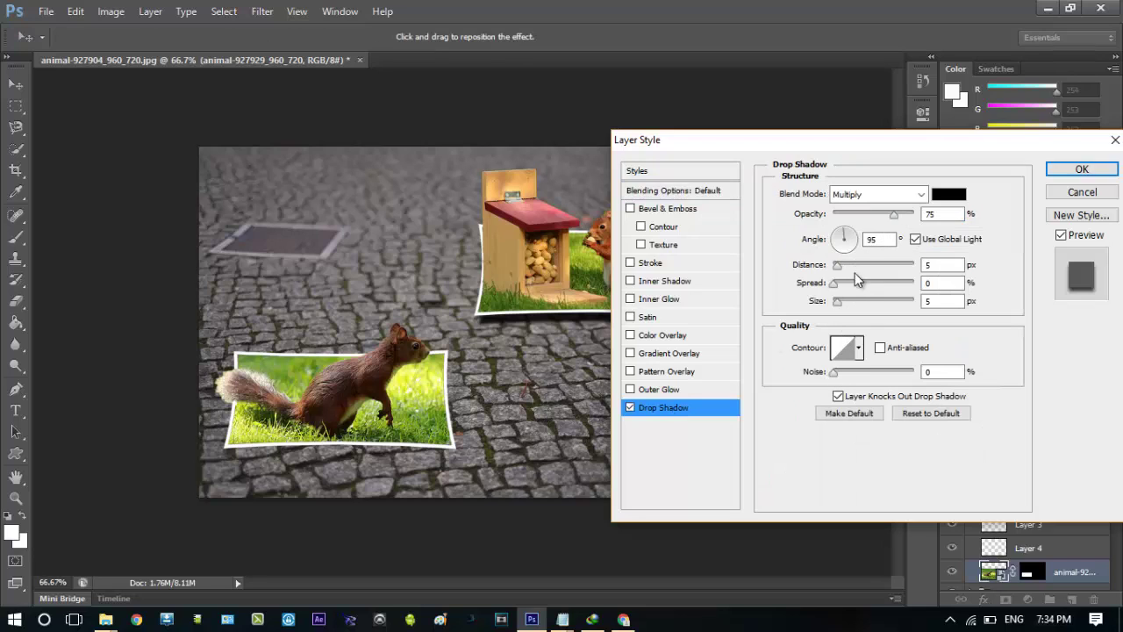
drag(837, 264, 847, 270)
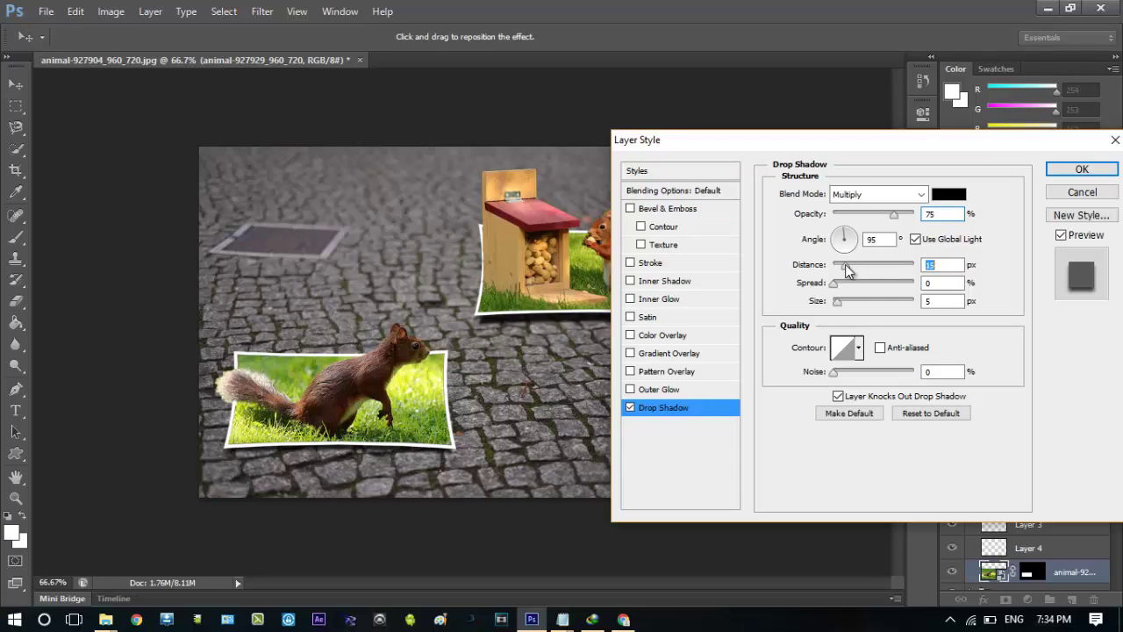
click(1072, 171)
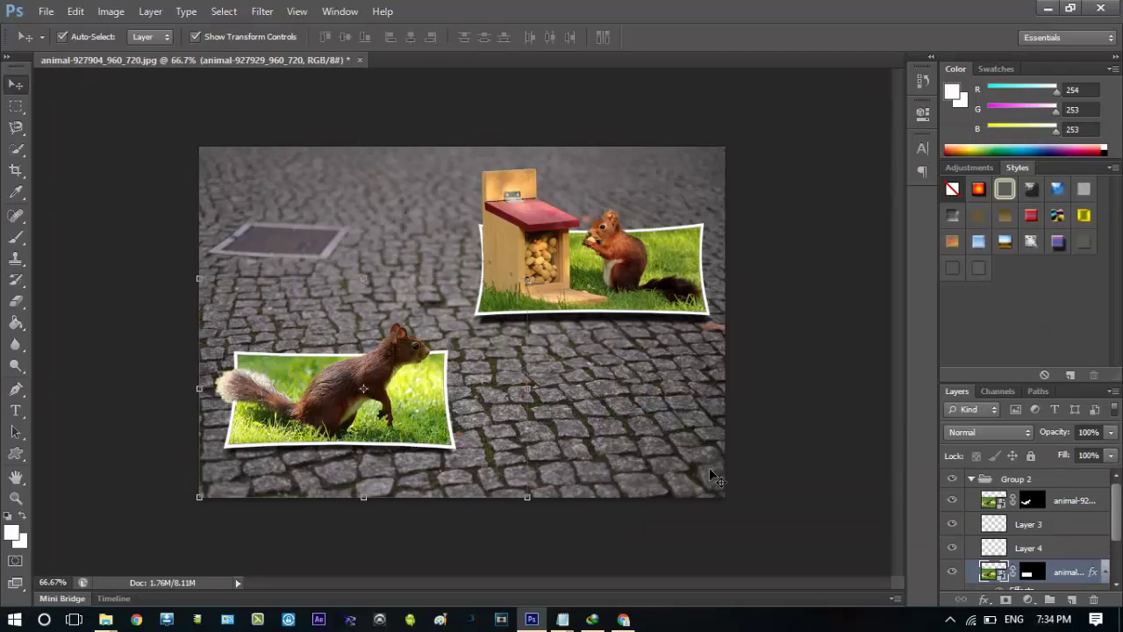
click(972, 480)
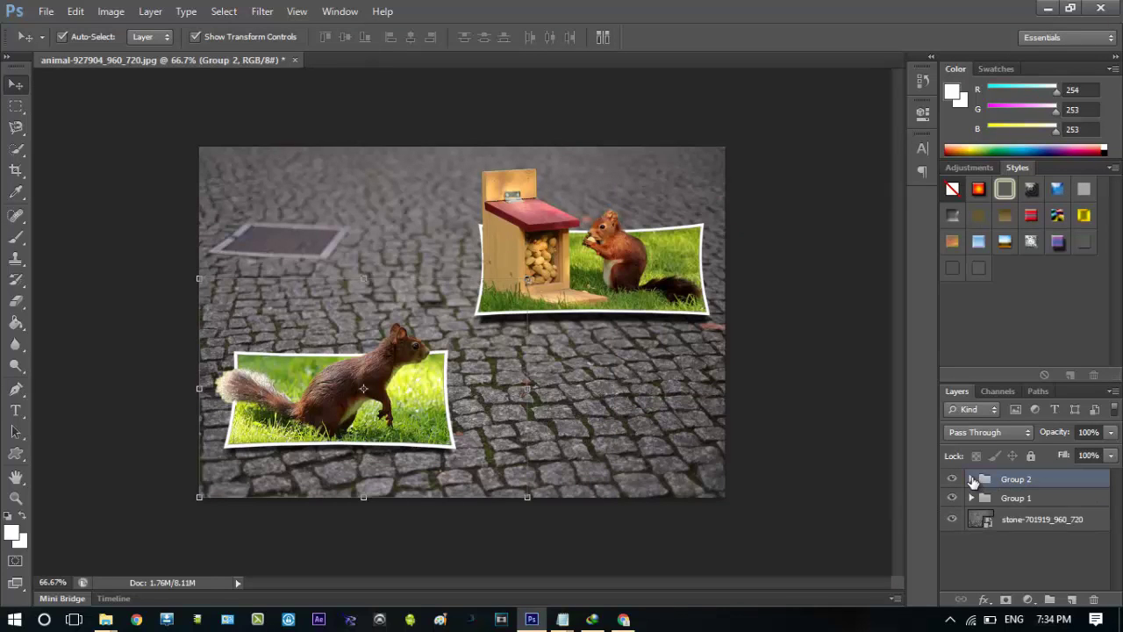